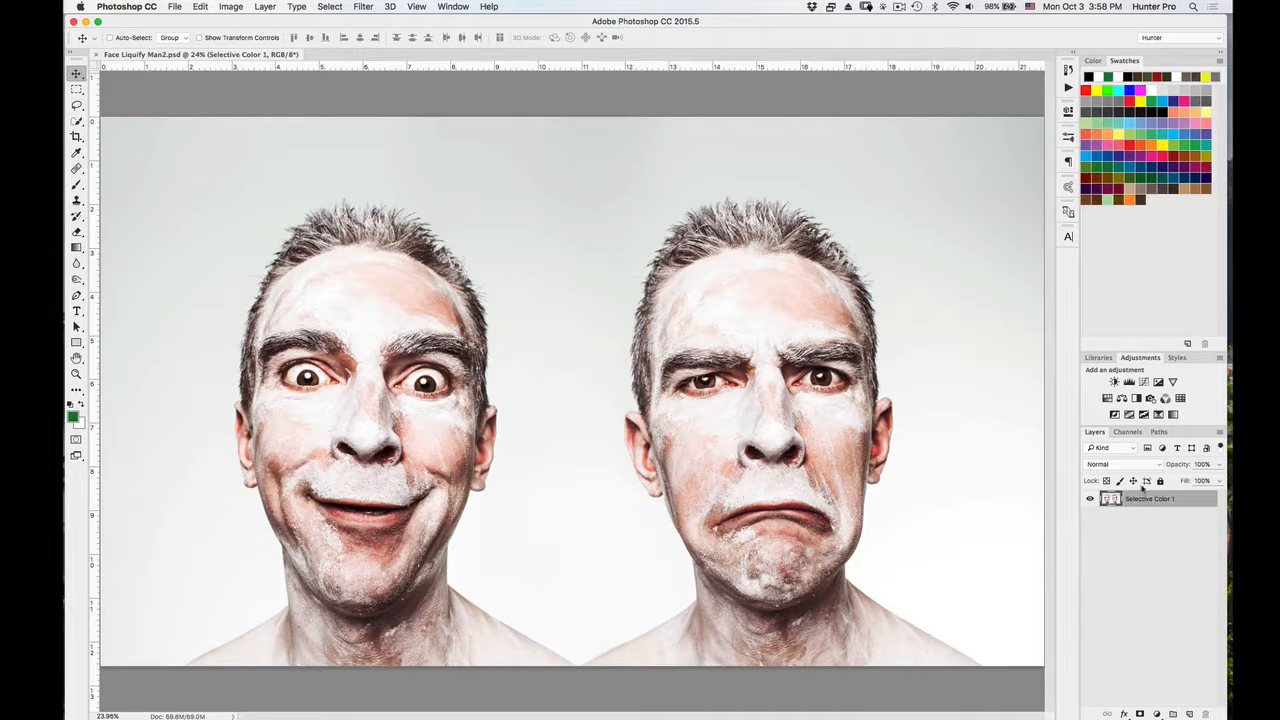
Convert the Selective Color 1 layer to a Smart Object and open it in the Liquify filter.
right_click(1134, 498)
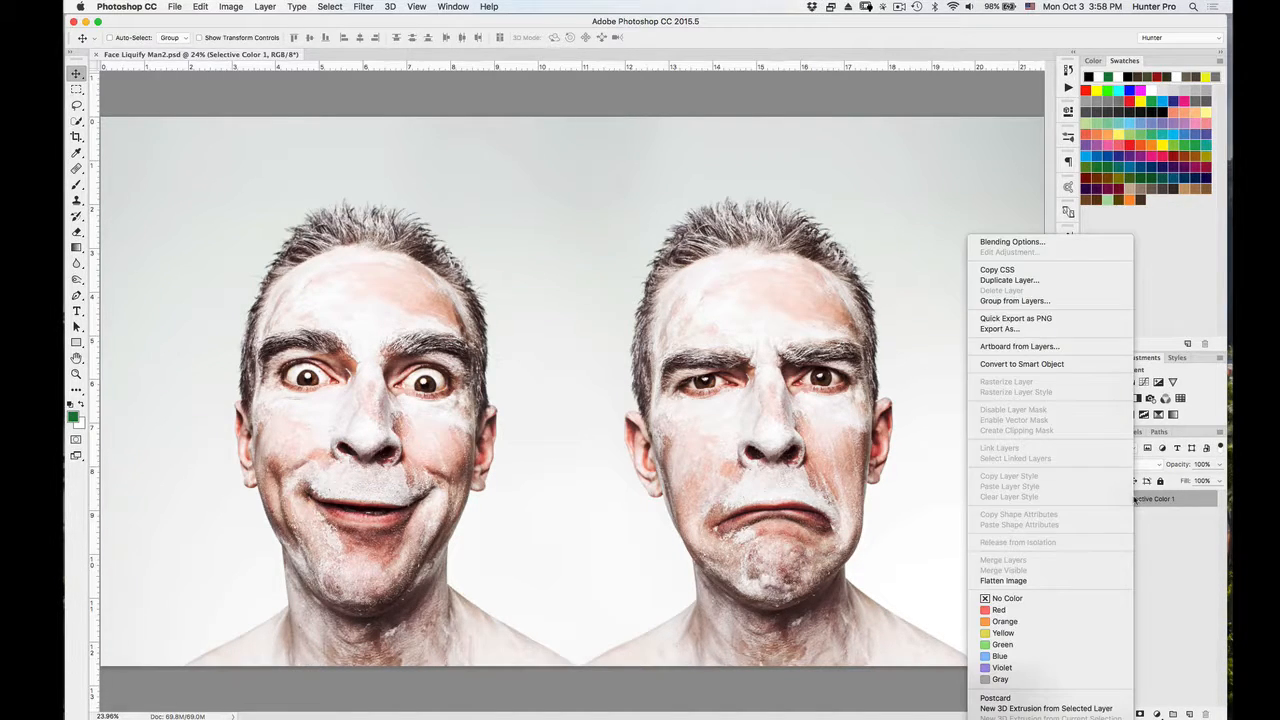
left_click(1022, 364)
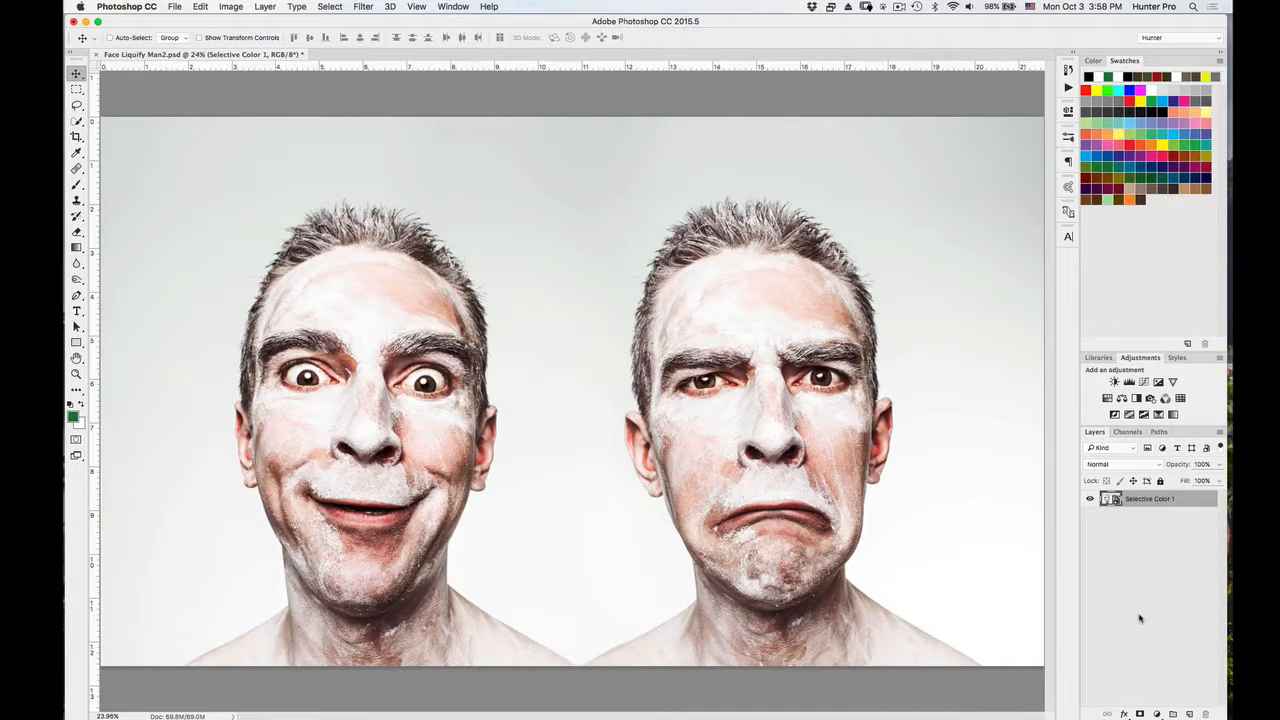
left_click(368, 7)
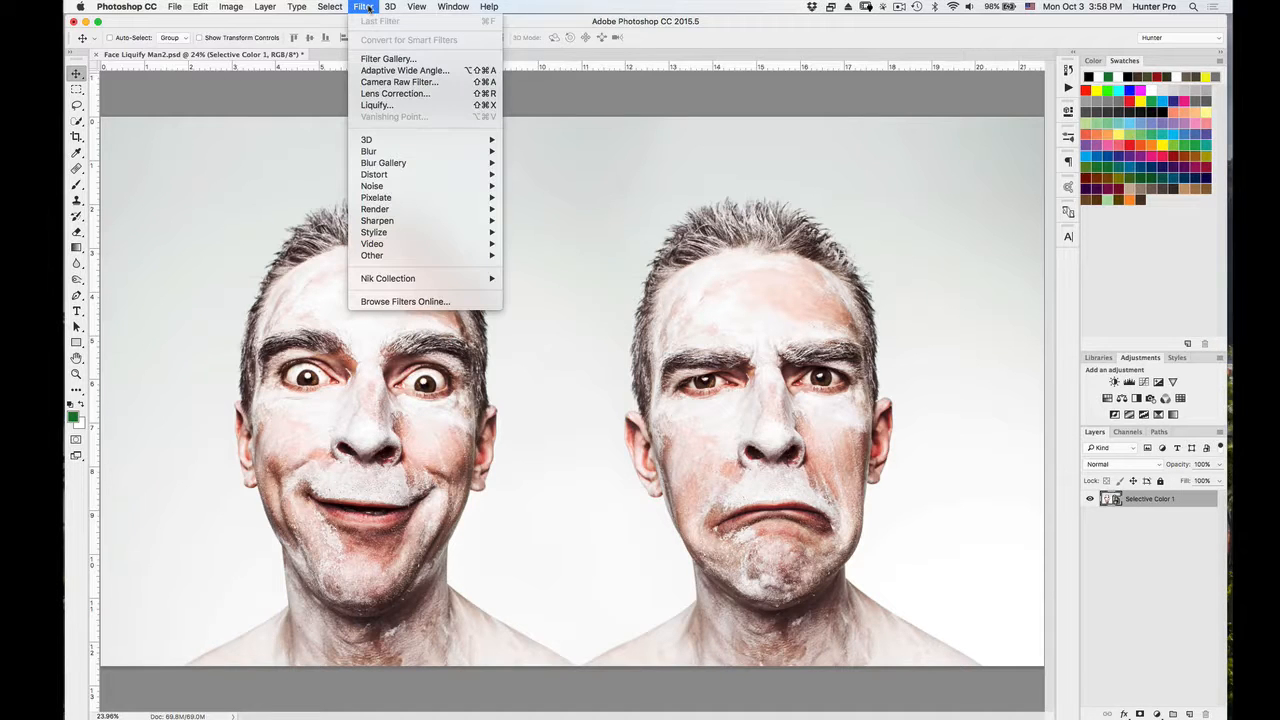
left_click(400, 106)
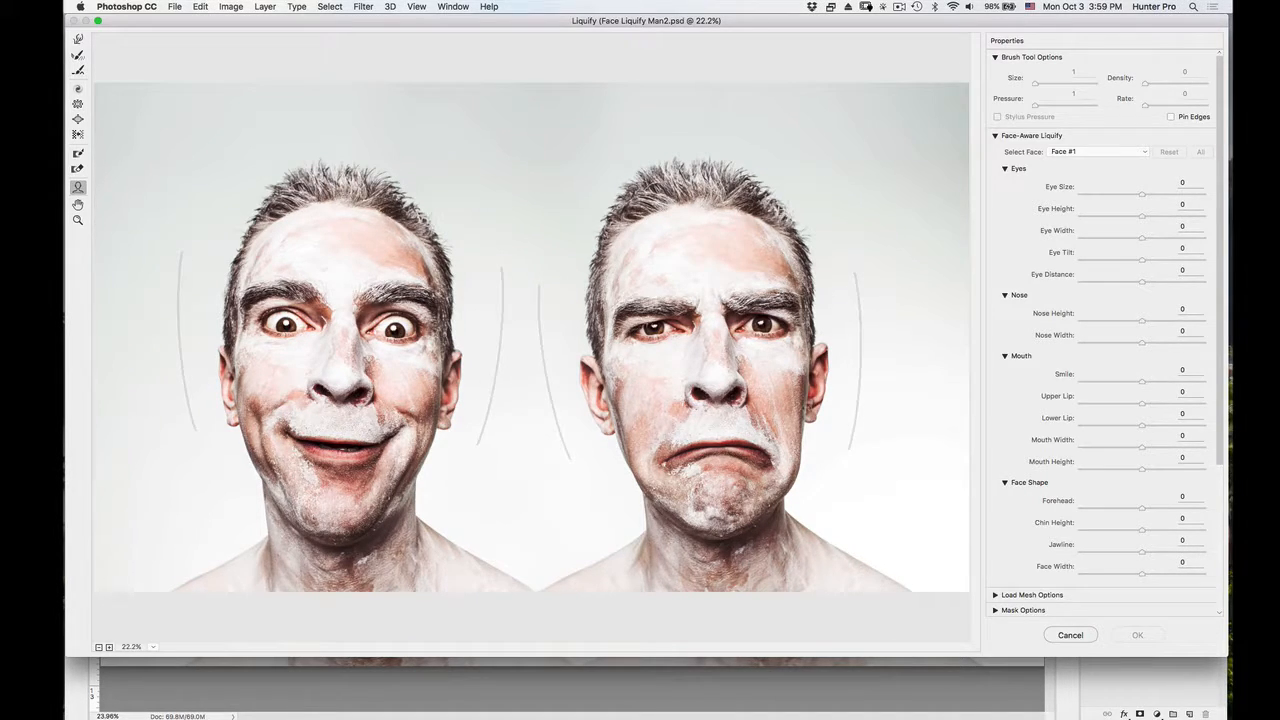
left_click(1145, 152)
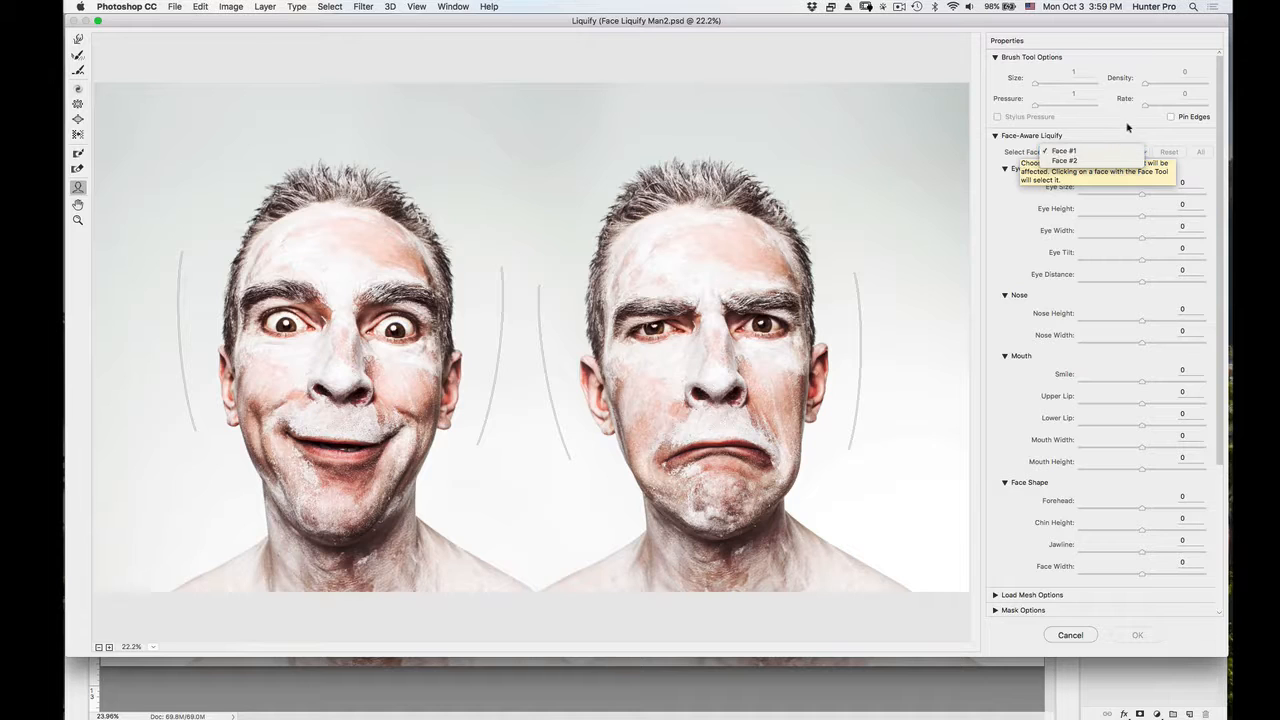
left_click(1127, 127)
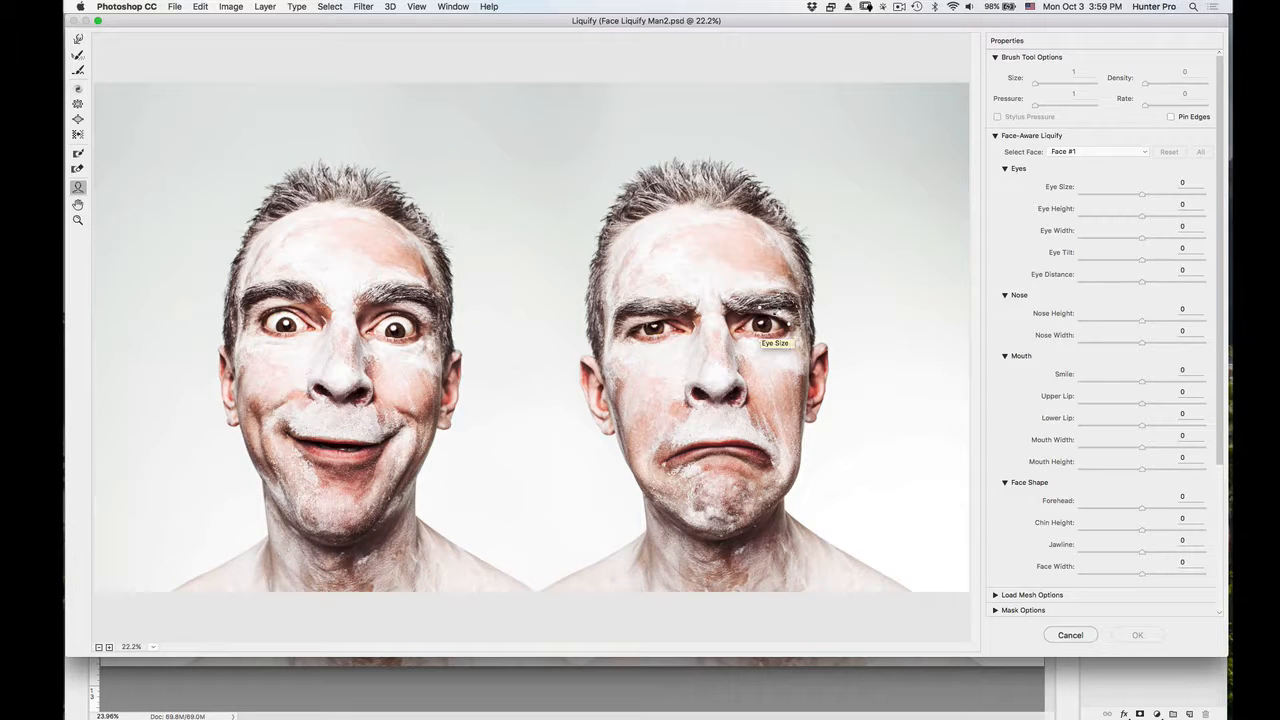
Reshape the frowning face with the Face tool: eye size -14, eye width 3, eye tilt 100, nose height -100, chin height 14, face width -72.
left_click_drag(775, 313, 783, 298)
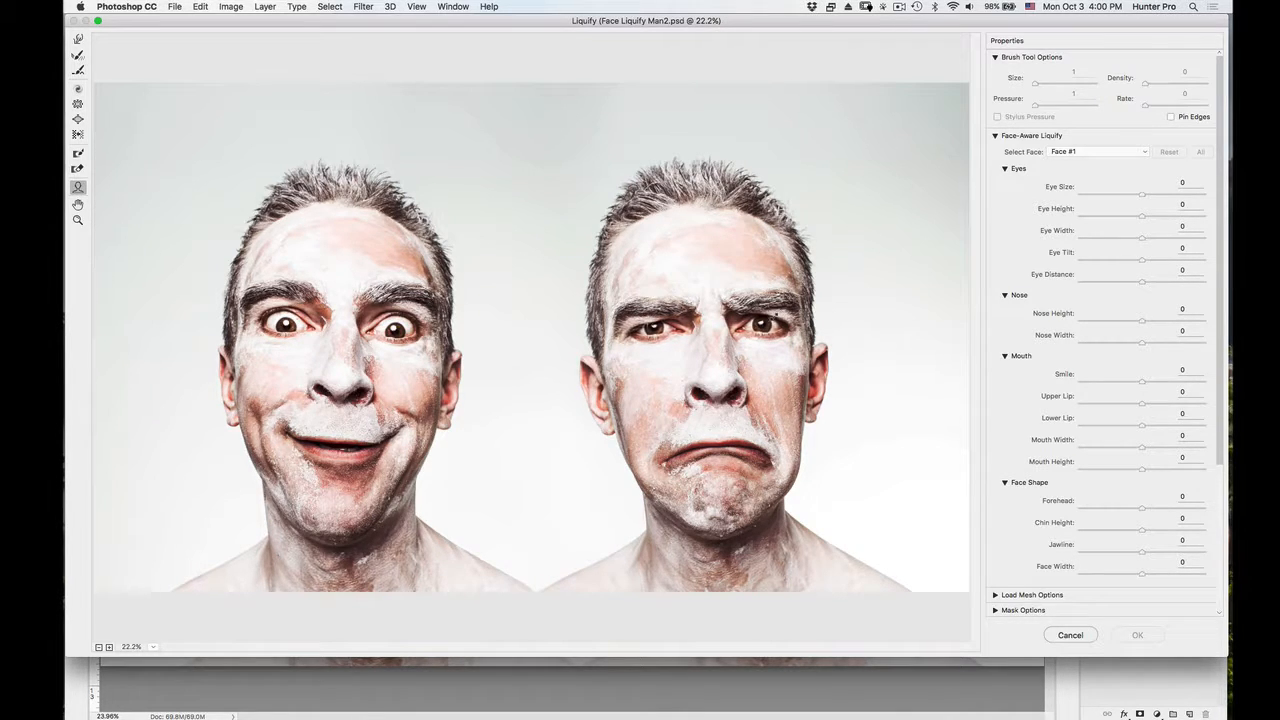
left_click_drag(778, 313, 777, 314)
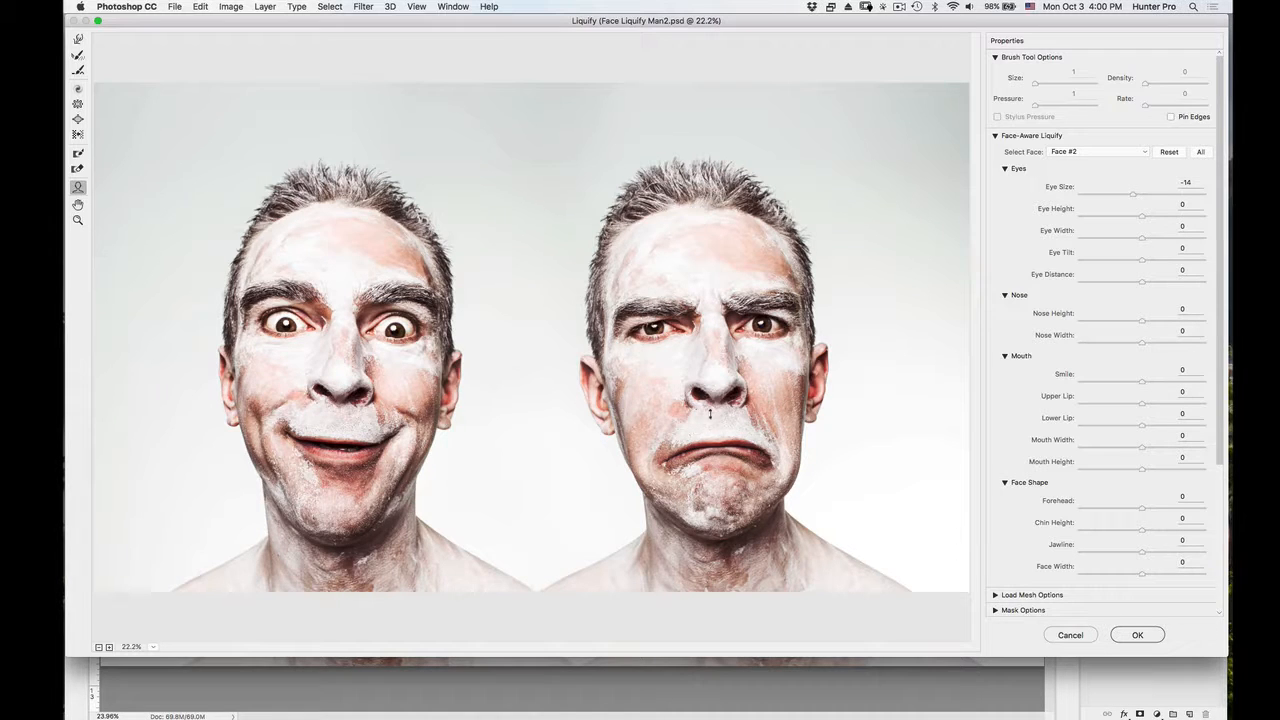
left_click_drag(712, 436, 708, 459)
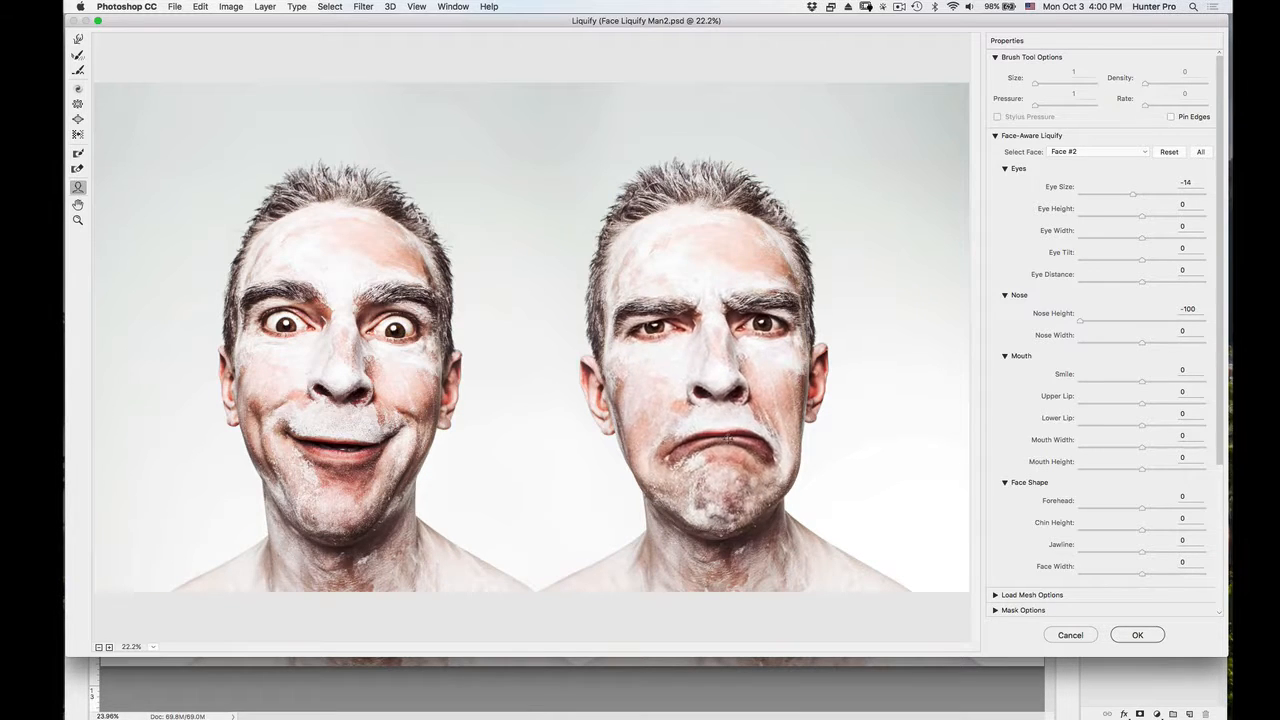
mouse_move(721, 540)
left_mouse_down()
mouse_move(729, 624)
mouse_move(712, 490)
mouse_move(713, 544)
left_mouse_up()
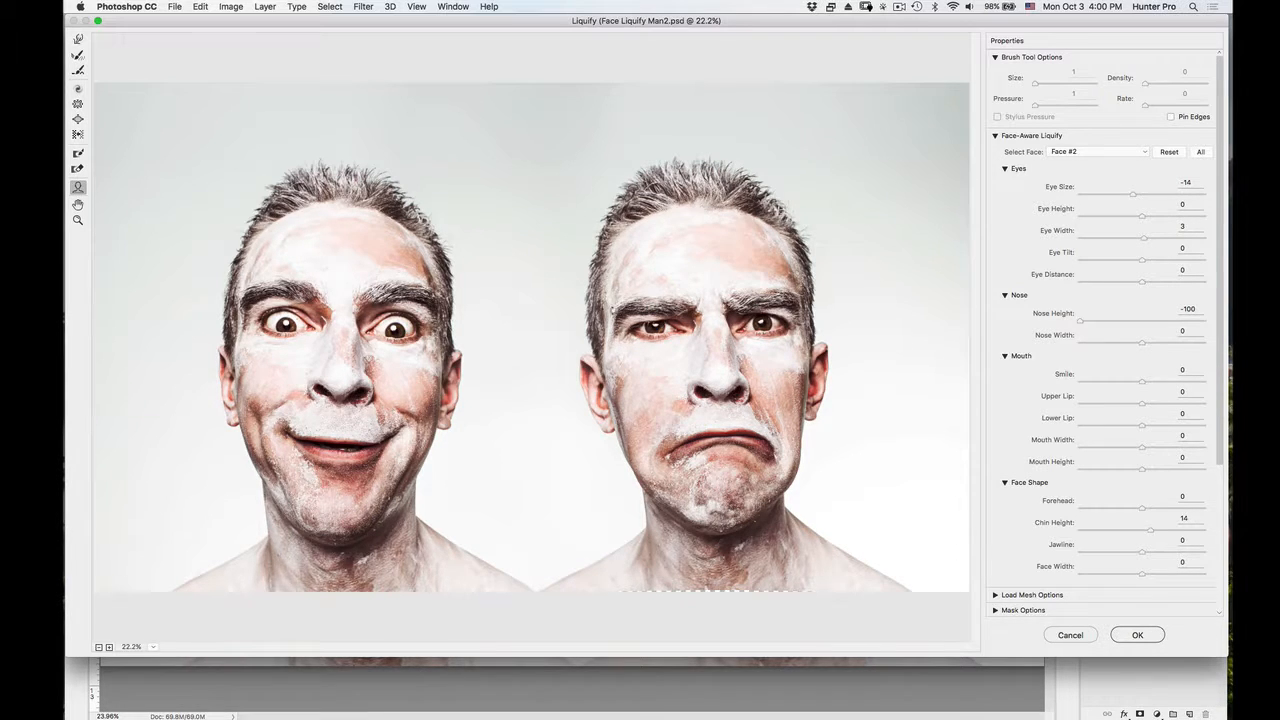
left_click_drag(632, 279, 629, 289)
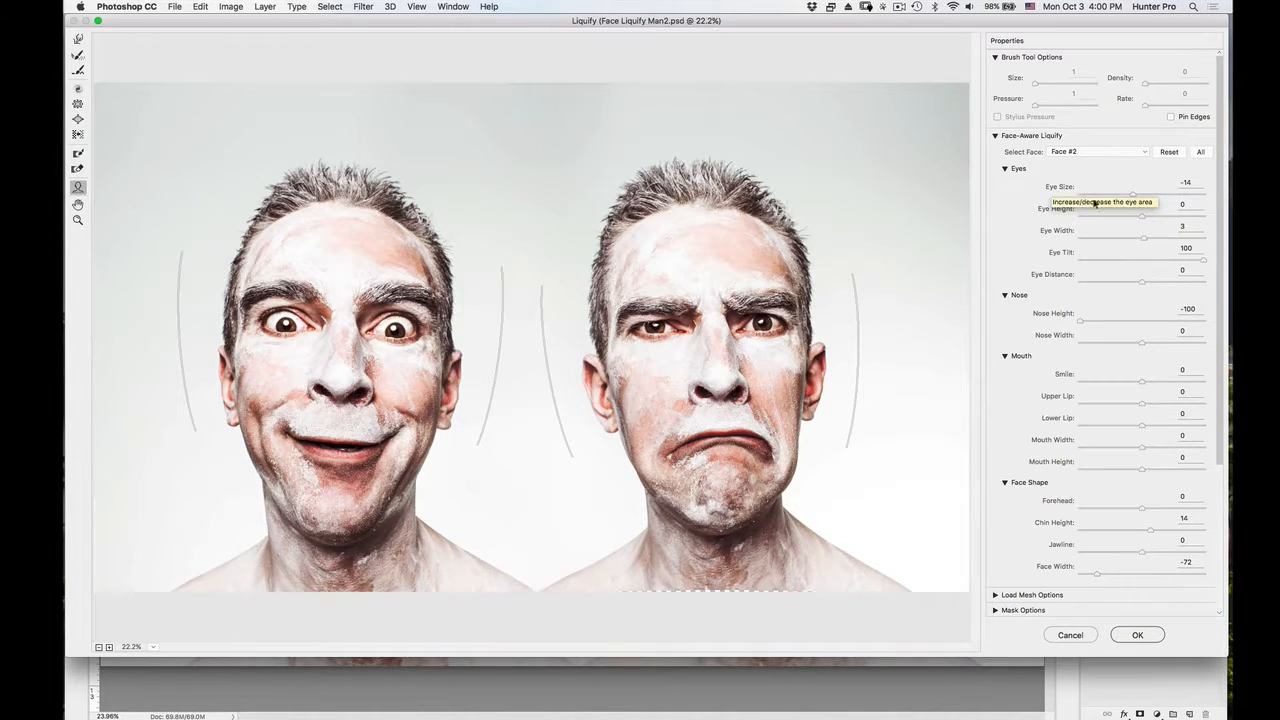
Set the frowning face's eye size to 67, eye height to 25 and eye distance to -84.
left_click(1179, 188)
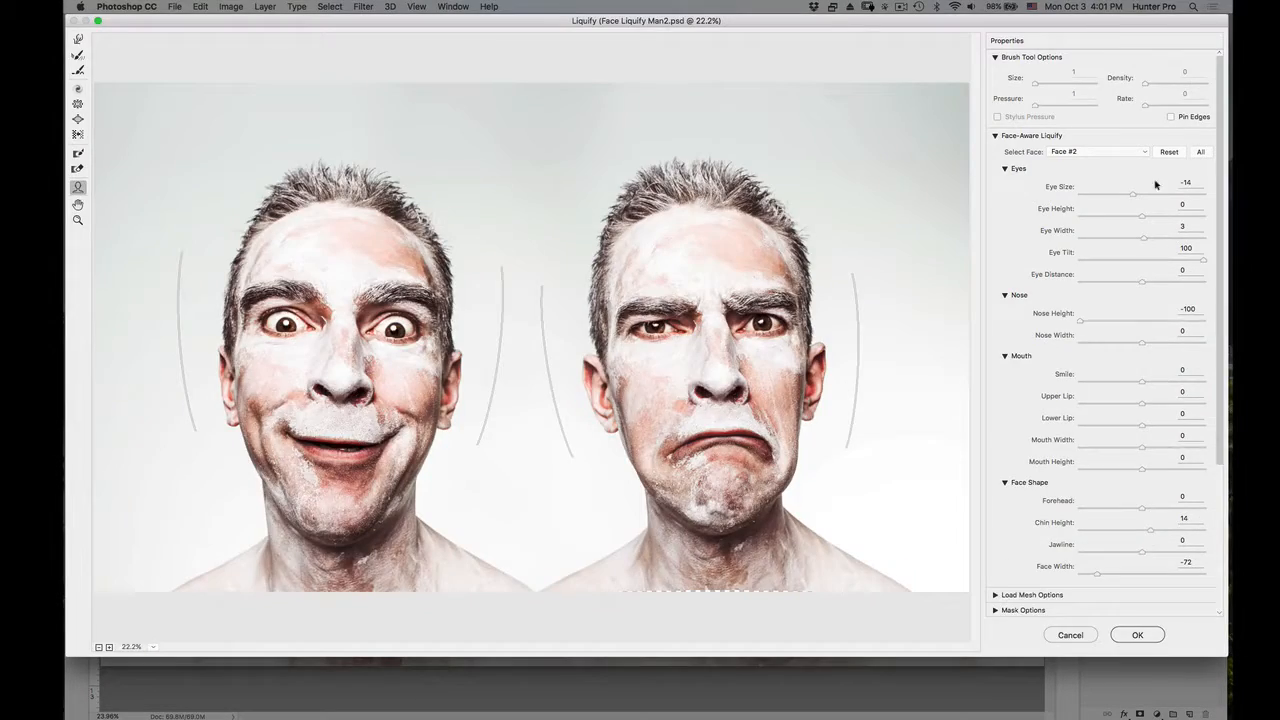
left_click(1133, 183)
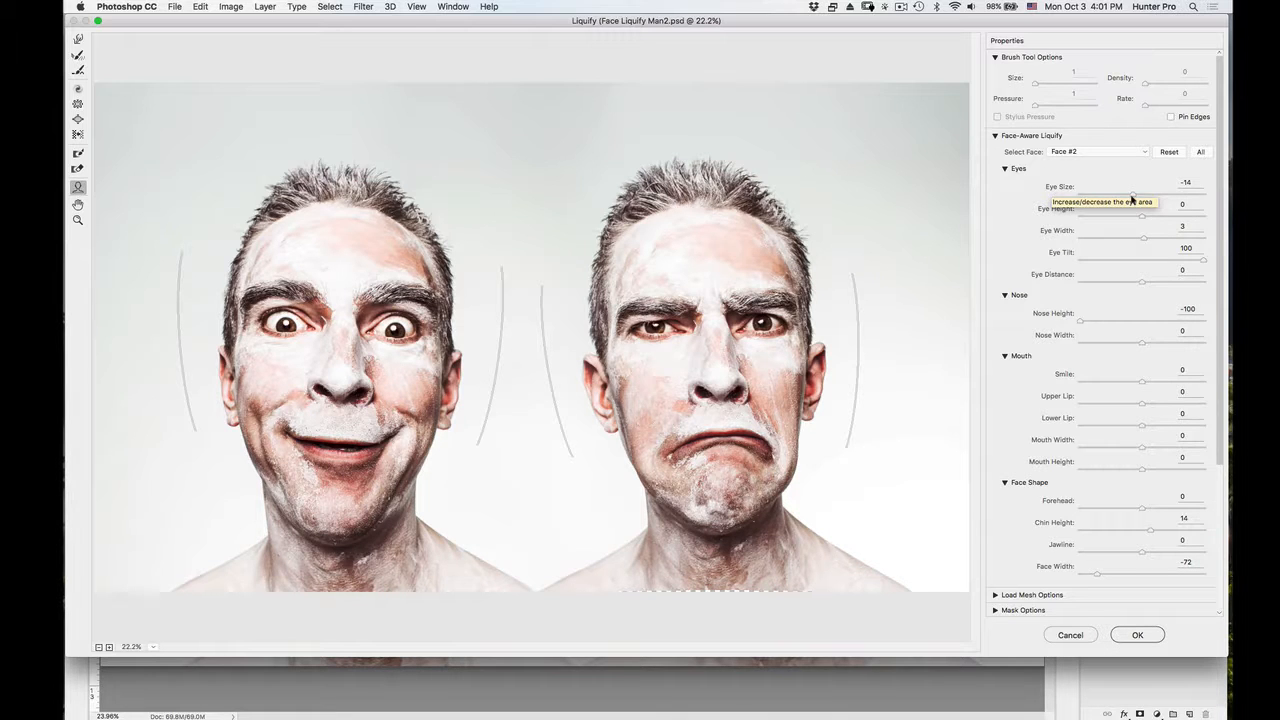
left_click_drag(1132, 197, 1158, 219)
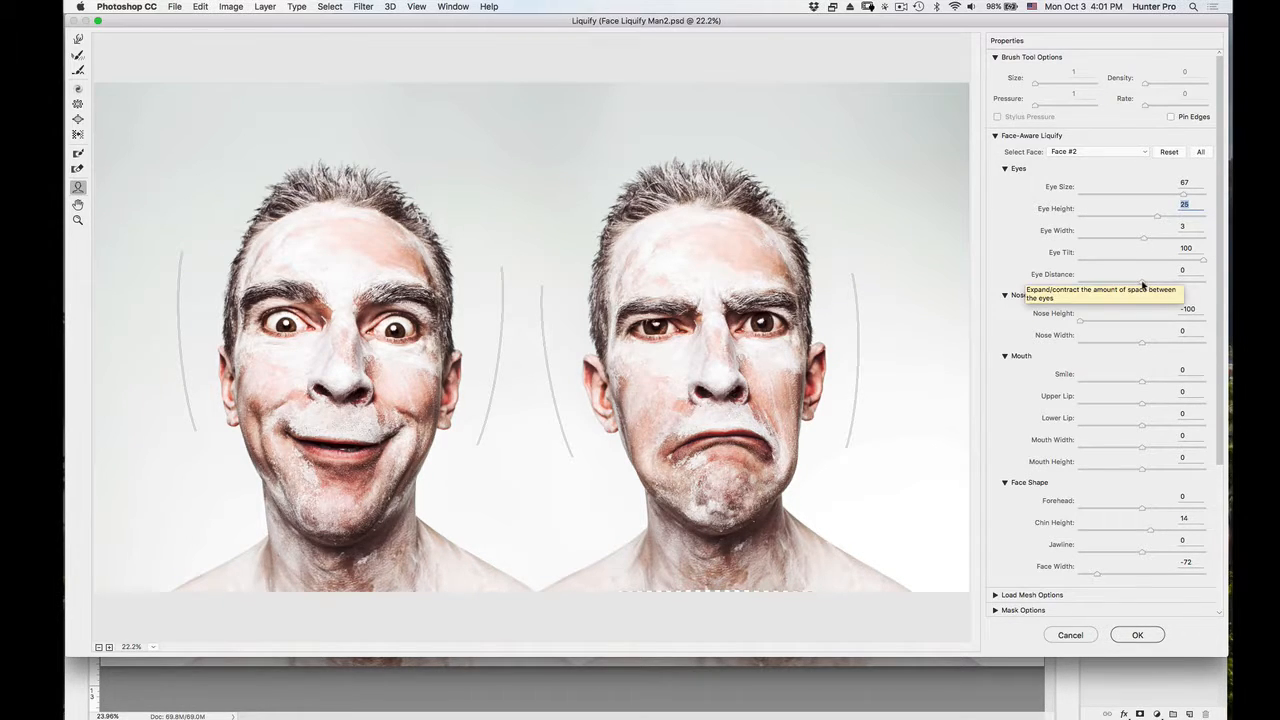
left_click_drag(1143, 285, 1090, 298)
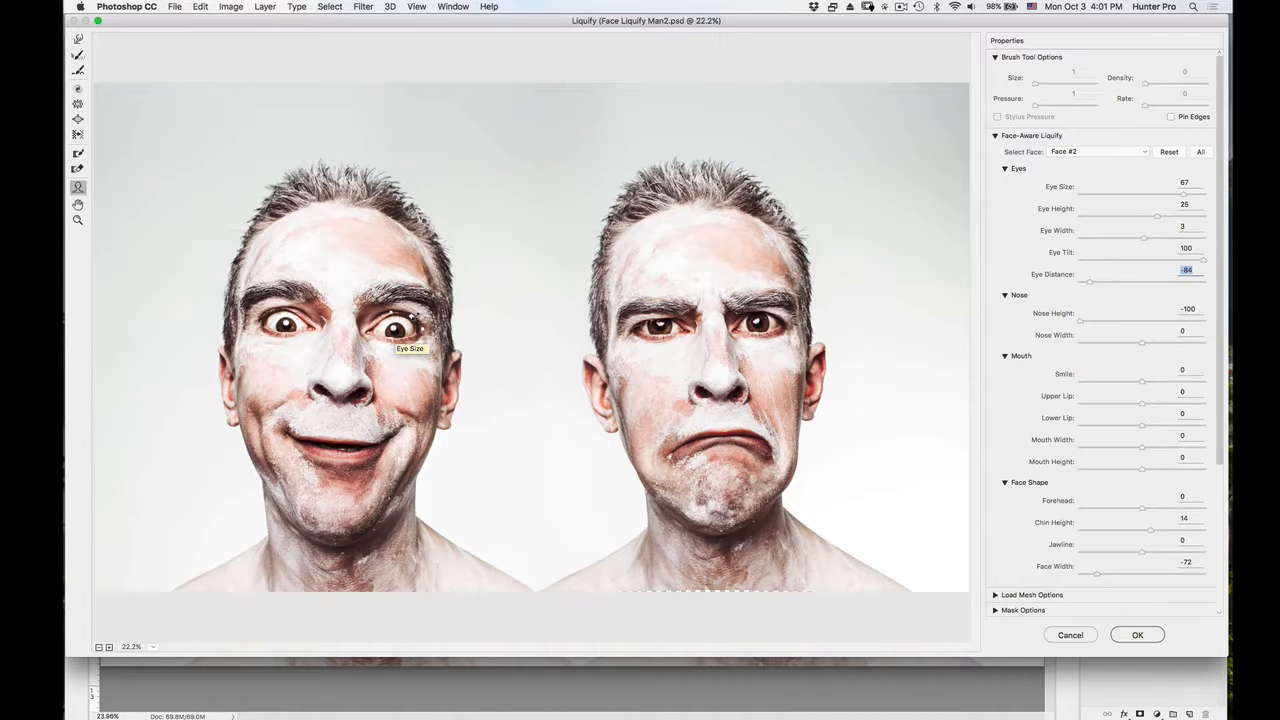
Reshape the smiling face to eye size 3, nose height 100, upper lip -100 and chin height 24, and apply the Liquify filter.
left_click_drag(415, 317, 420, 317)
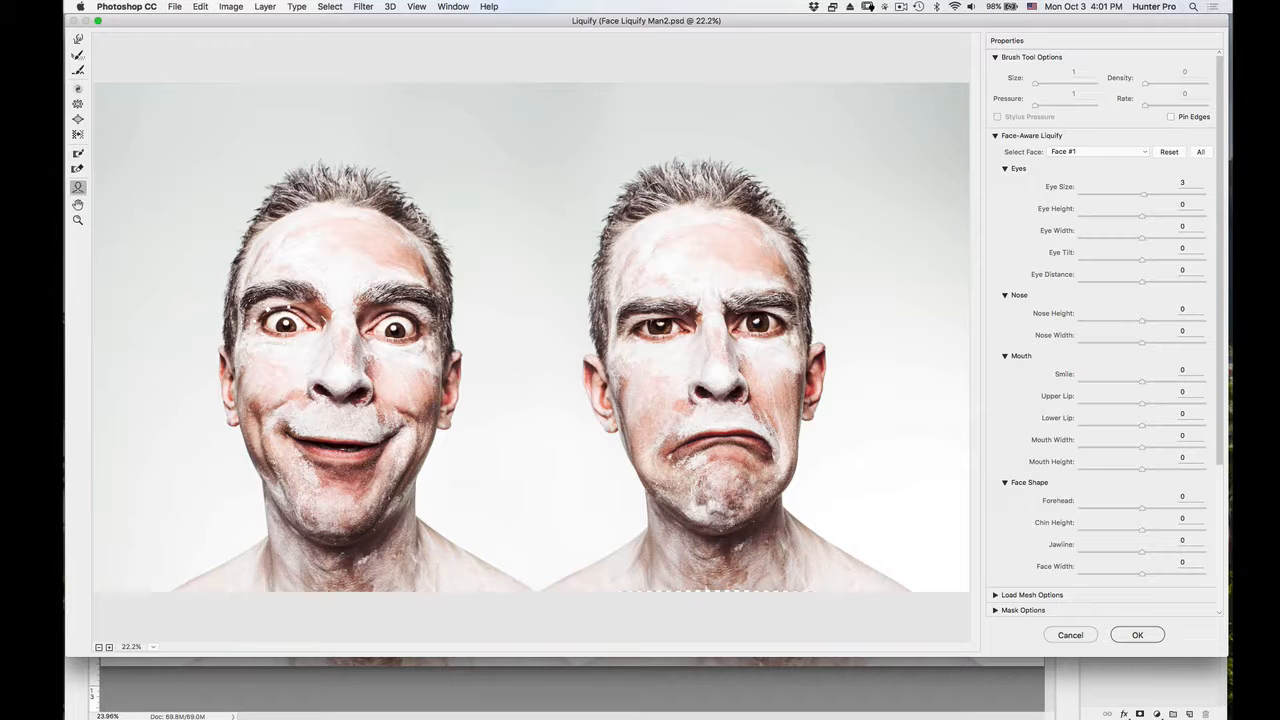
left_click_drag(338, 406, 345, 362)
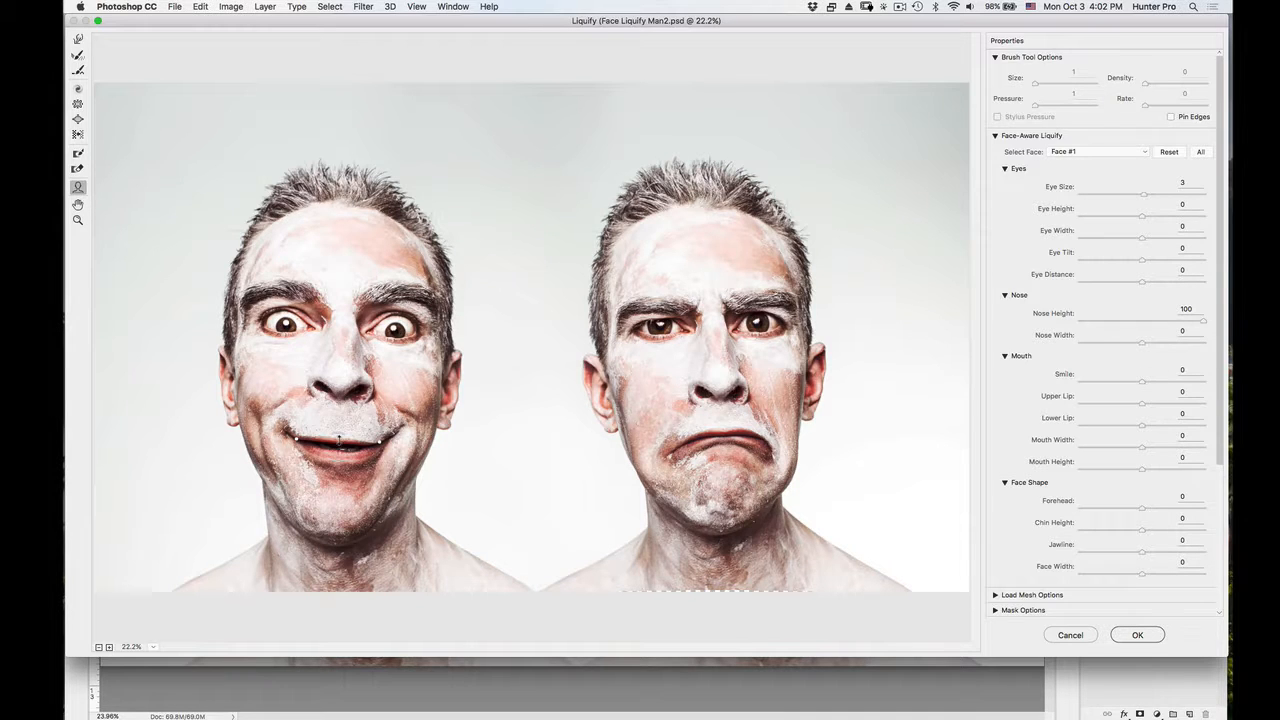
left_click_drag(340, 438, 345, 412)
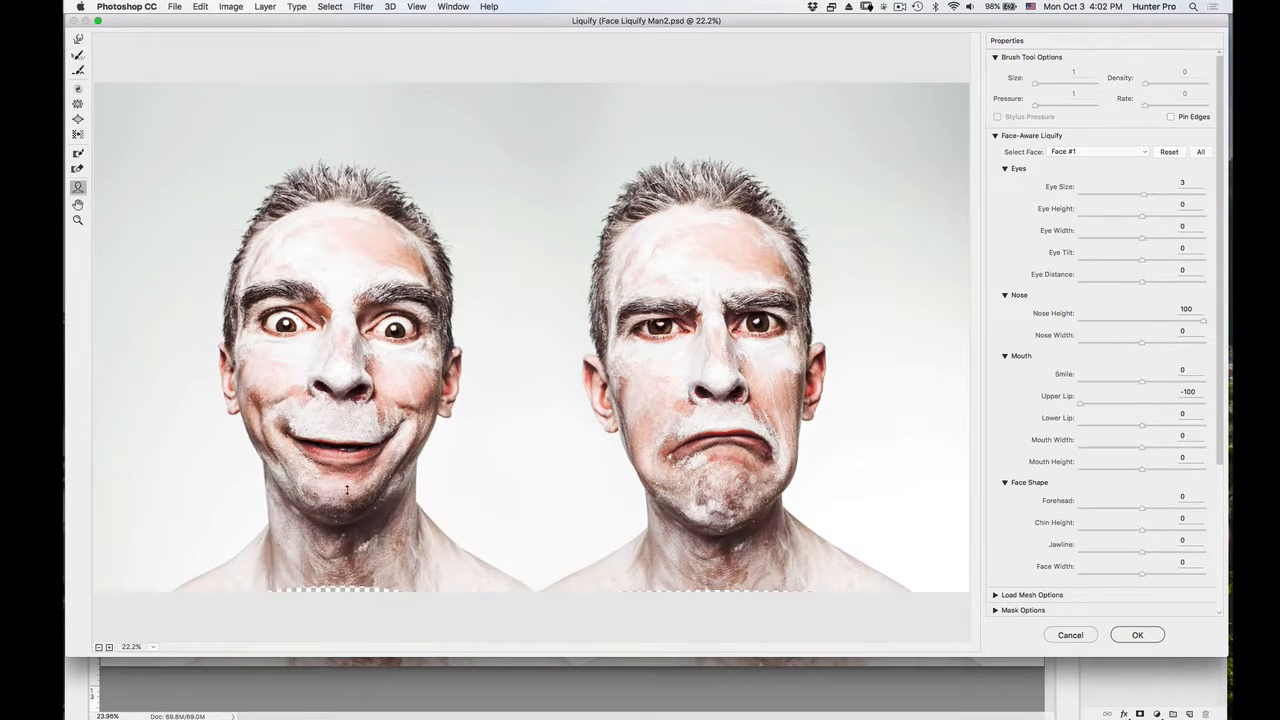
left_click_drag(347, 510, 339, 521)
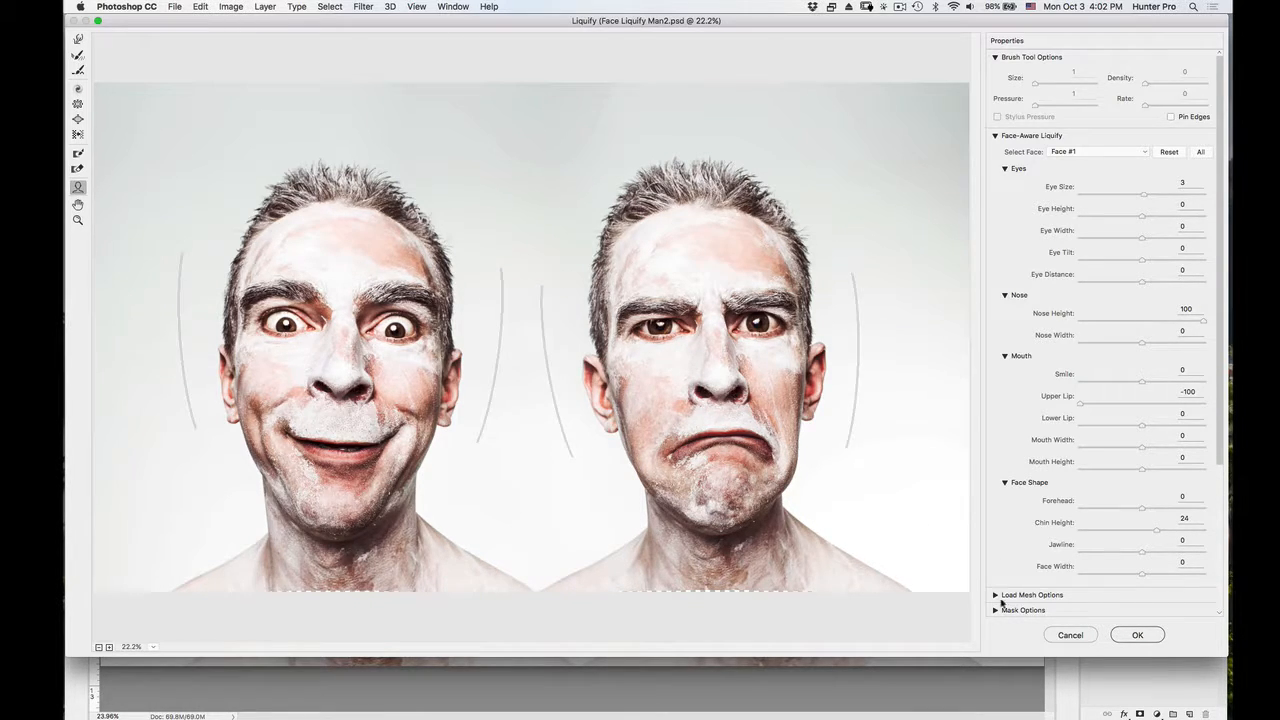
left_click(1134, 635)
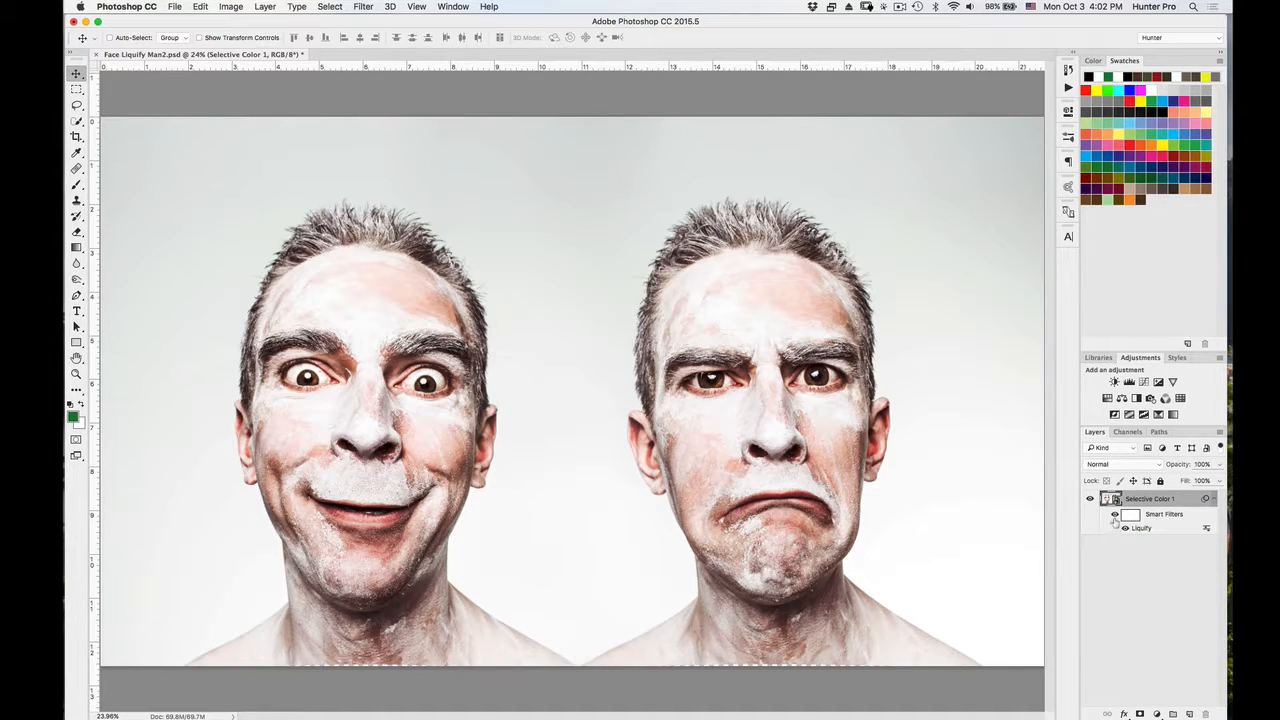
Toggle the layer's smart filters off and on to compare the faces before and after the Liquify changes.
left_click(1115, 514)
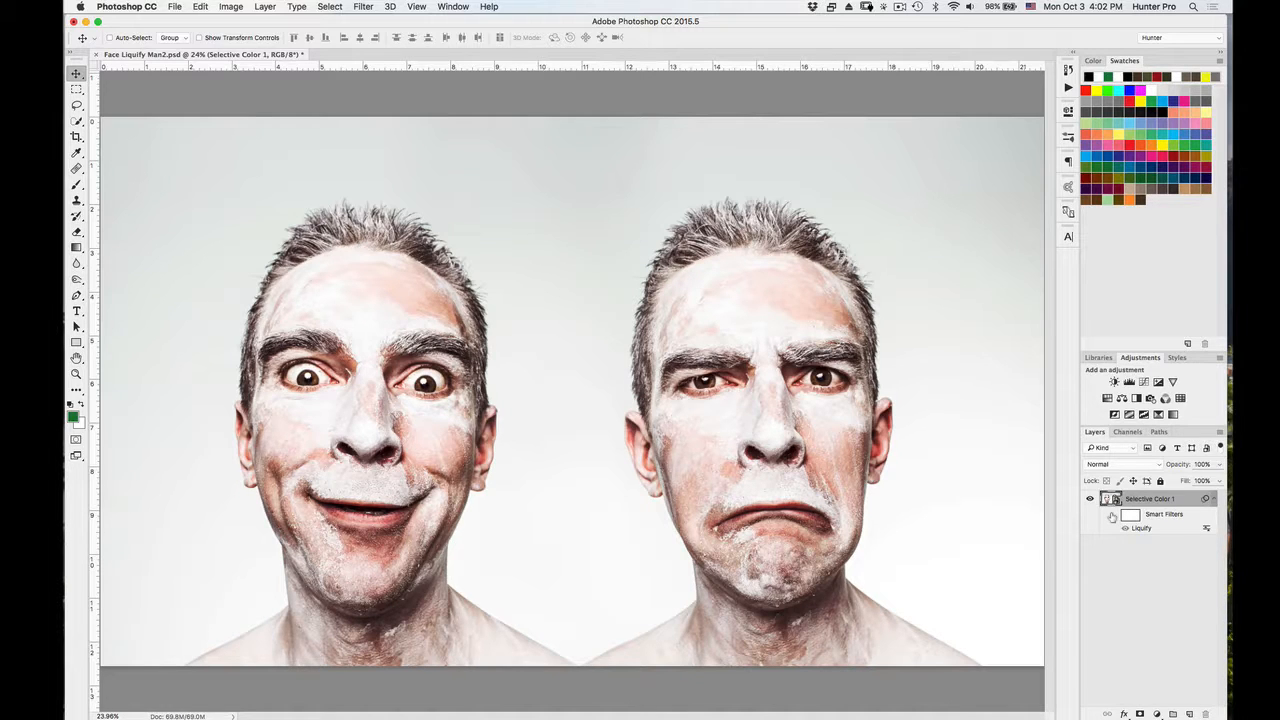
left_click(1112, 516)
left_click(1112, 516)
left_click(1113, 516)
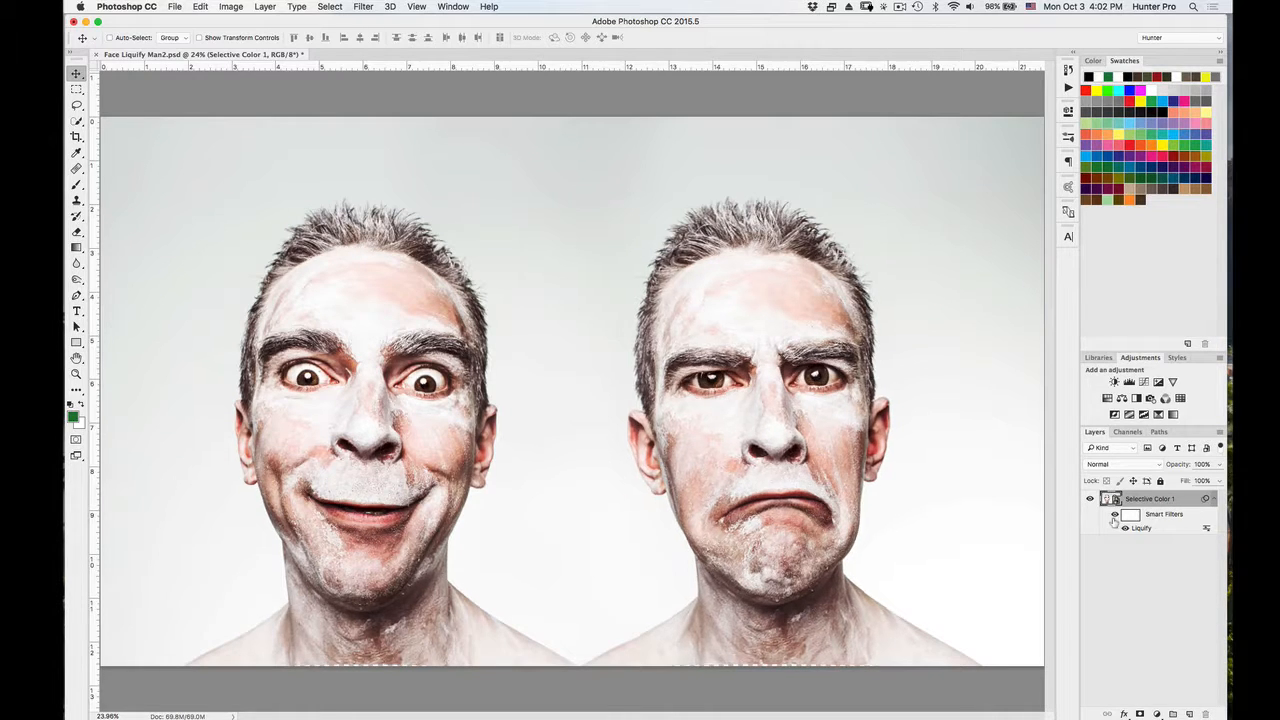
left_click(1113, 516)
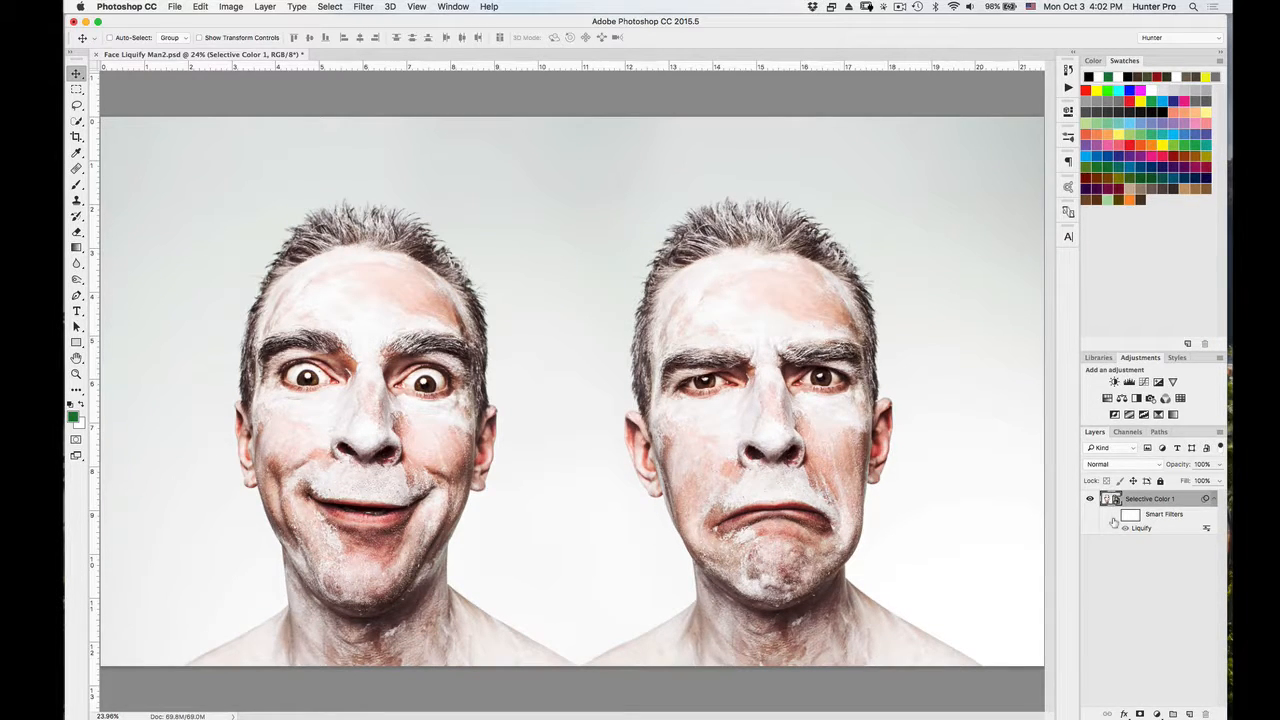
left_click(1113, 516)
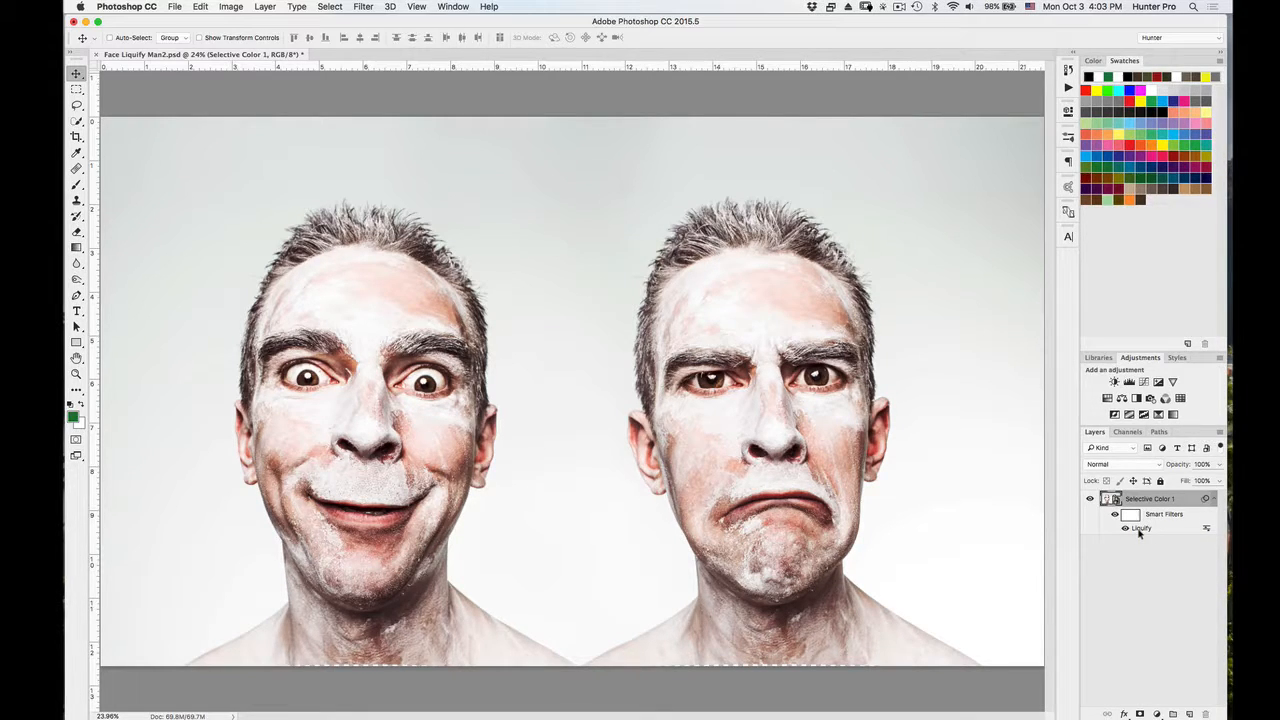
Reopen the Liquify smart filter, set the eye size of Face #1 to 71 and apply the change.
double_click(1139, 530)
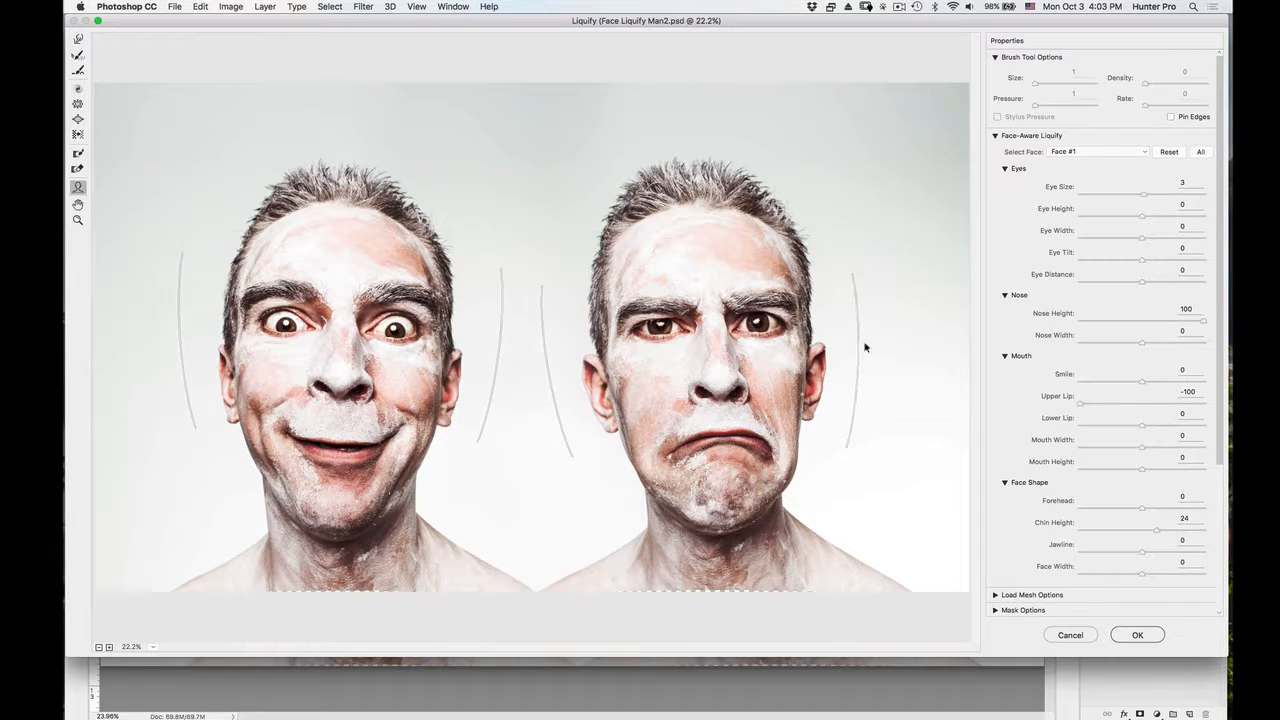
left_click_drag(1143, 194, 1185, 204)
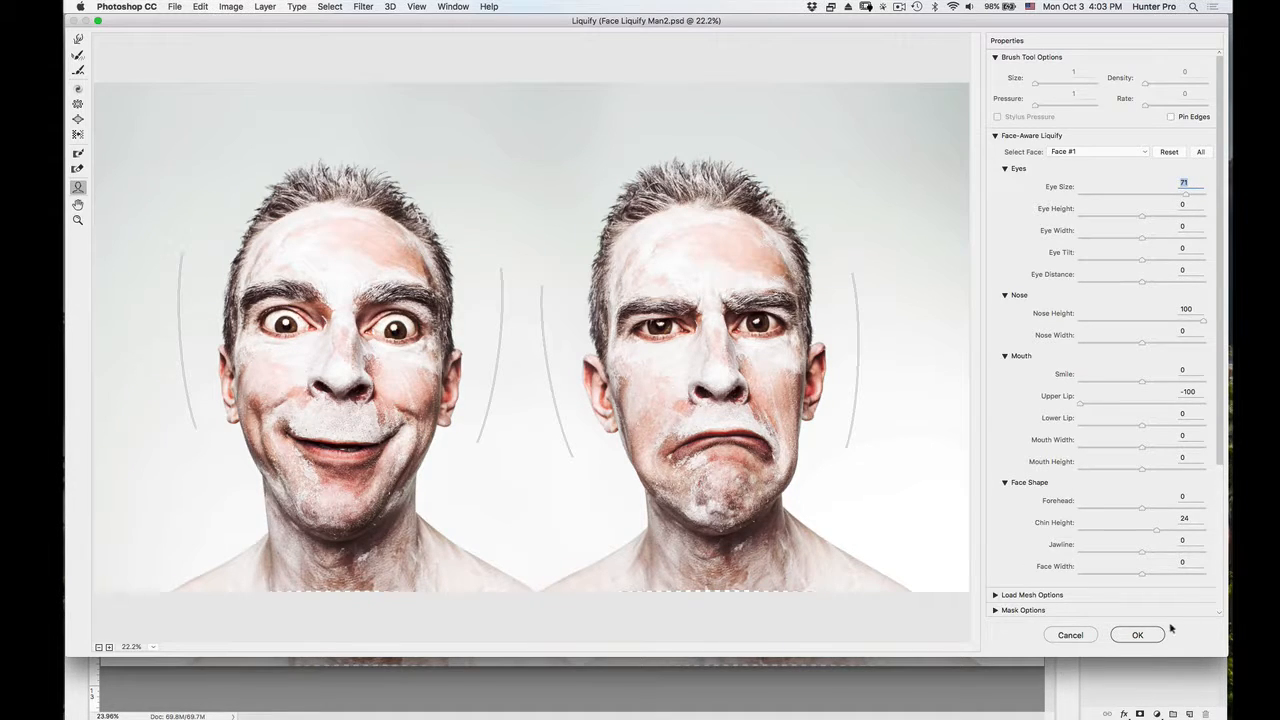
left_click(1138, 634)
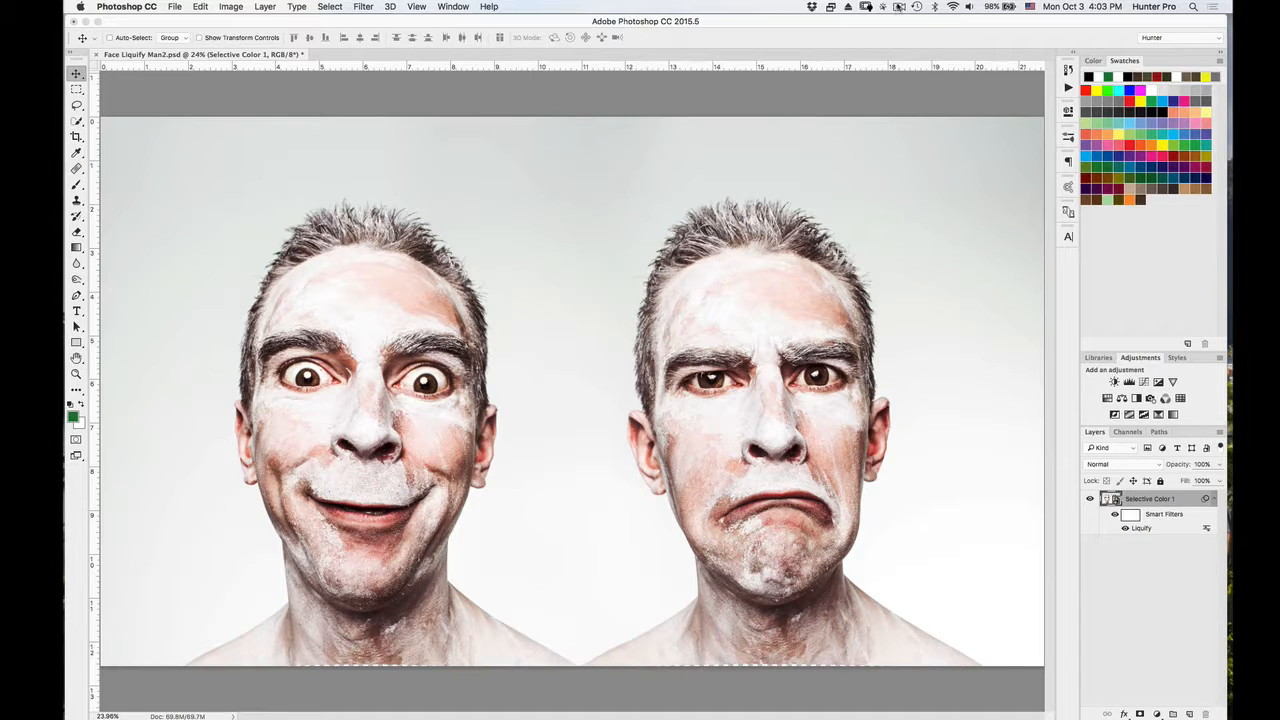
left_click(899, 7)
left_click(912, 45)
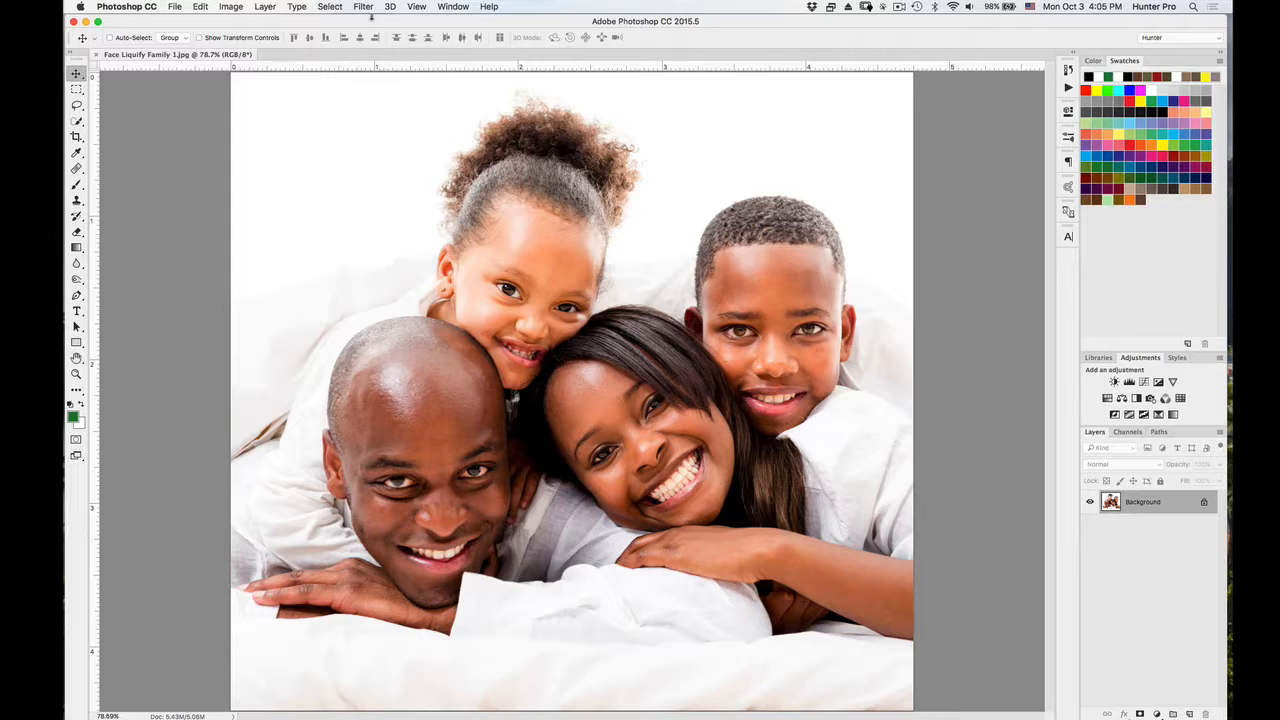
Check in the Liquify filter which faces of the family photo are detected, and close it without making changes.
left_click(366, 8)
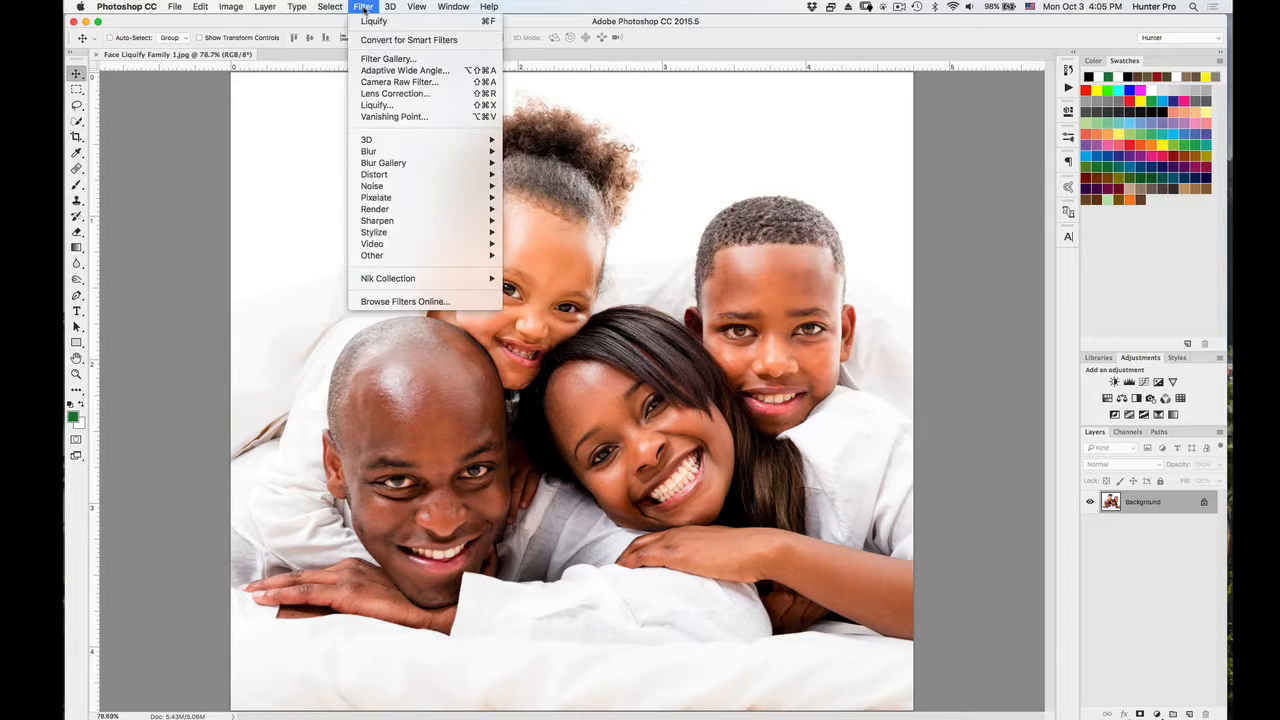
left_click(383, 106)
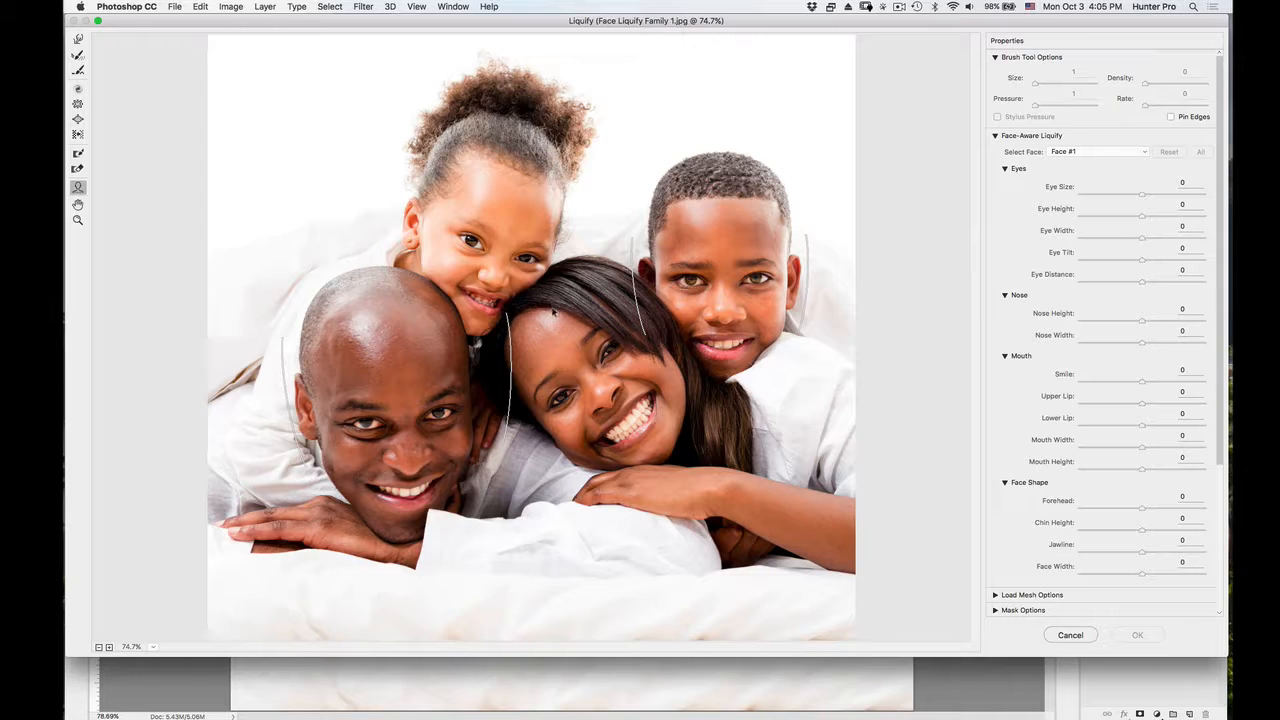
left_click(1066, 636)
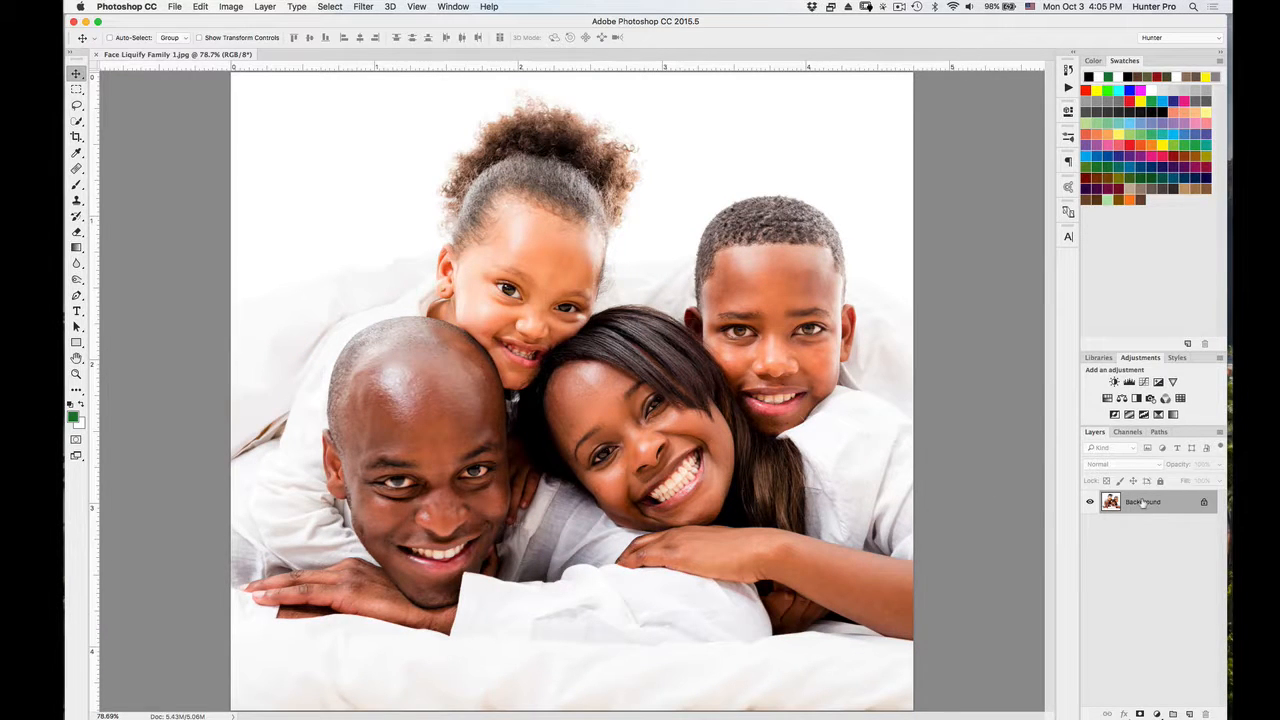
Duplicate the Background layer and hide the original.
left_click_drag(1143, 502, 1189, 713)
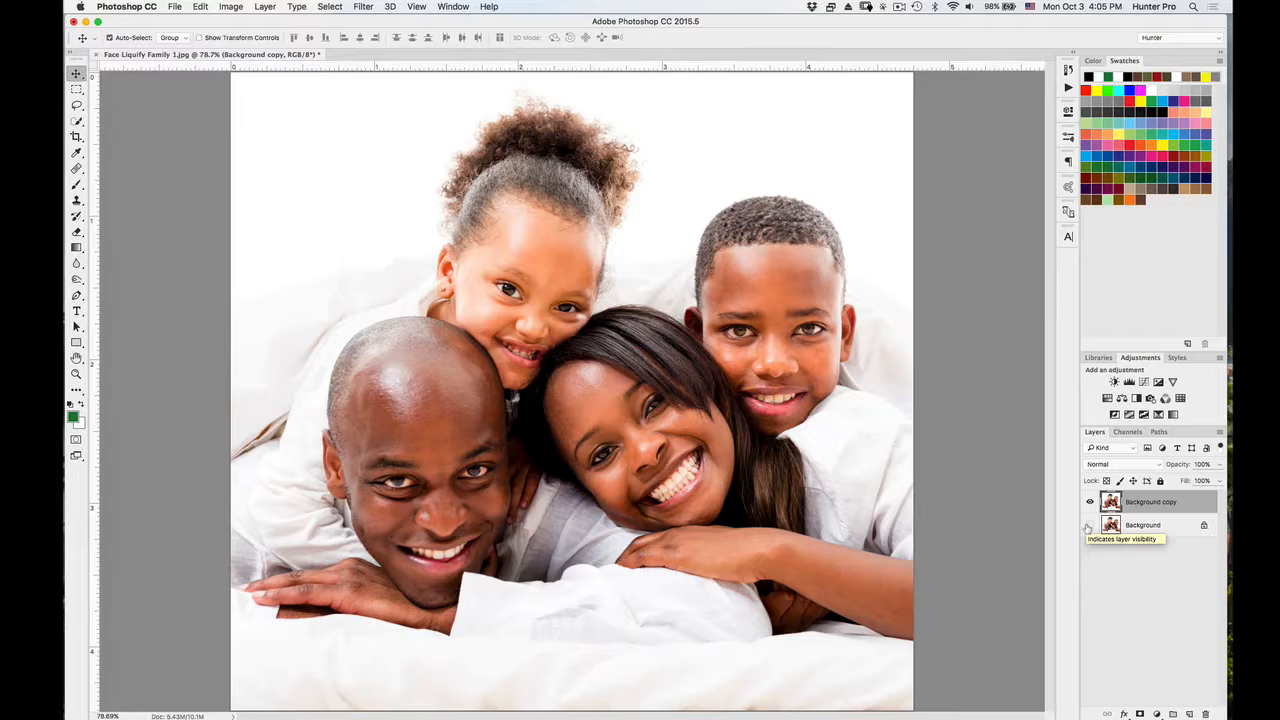
Rotate the Background copy layer about 36.9° clockwise with Free Transform so the woman's face is upright.
key("super+minus")
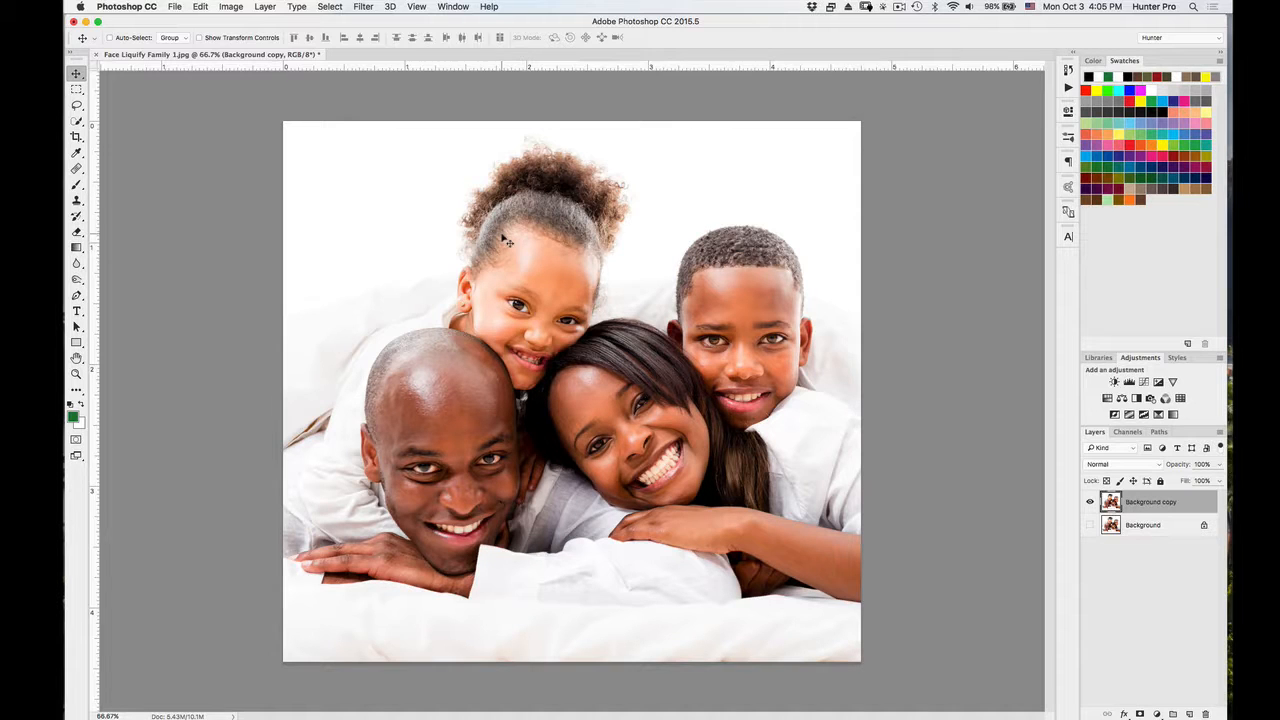
key("super+t")
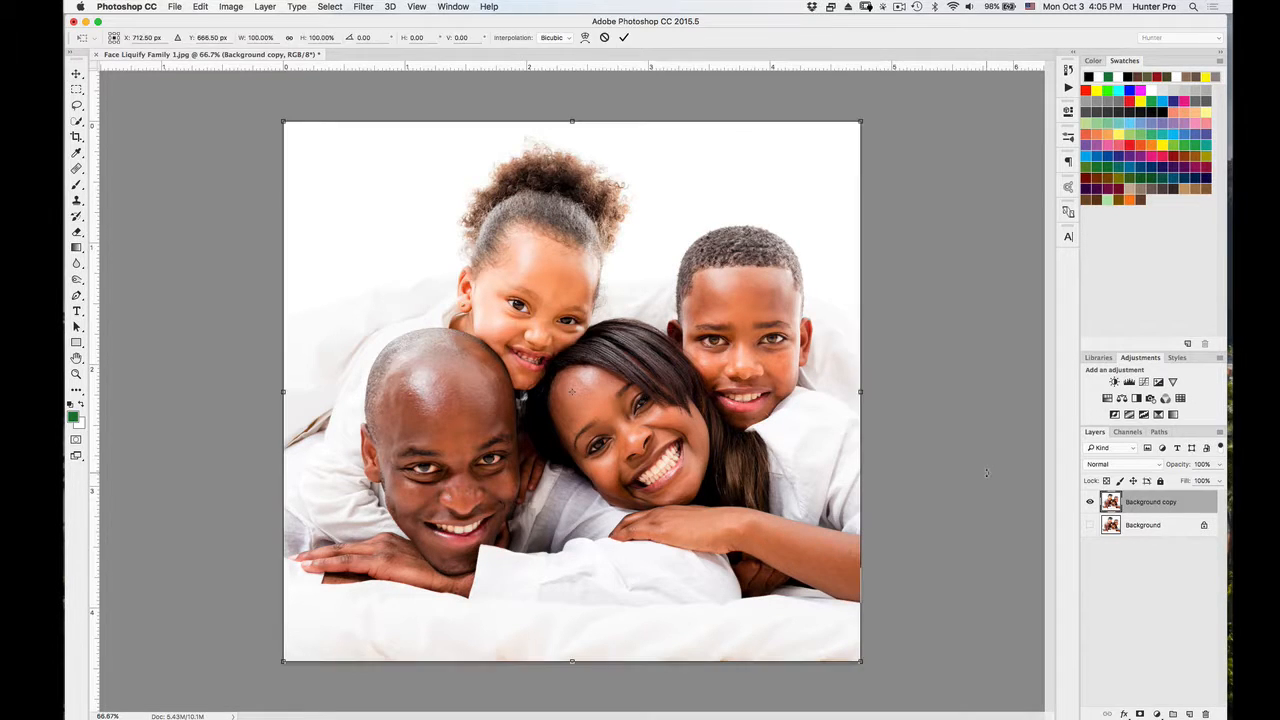
left_click(205, 7)
mouse_move(255, 266)
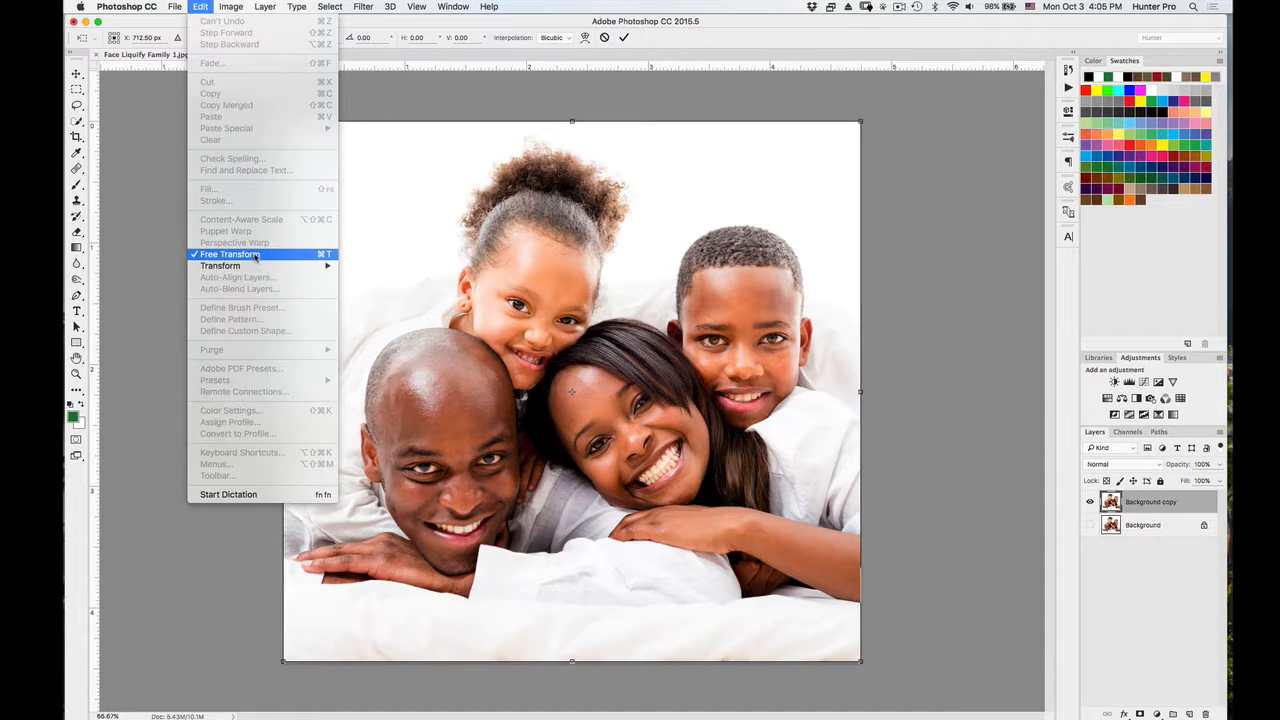
left_click(199, 7)
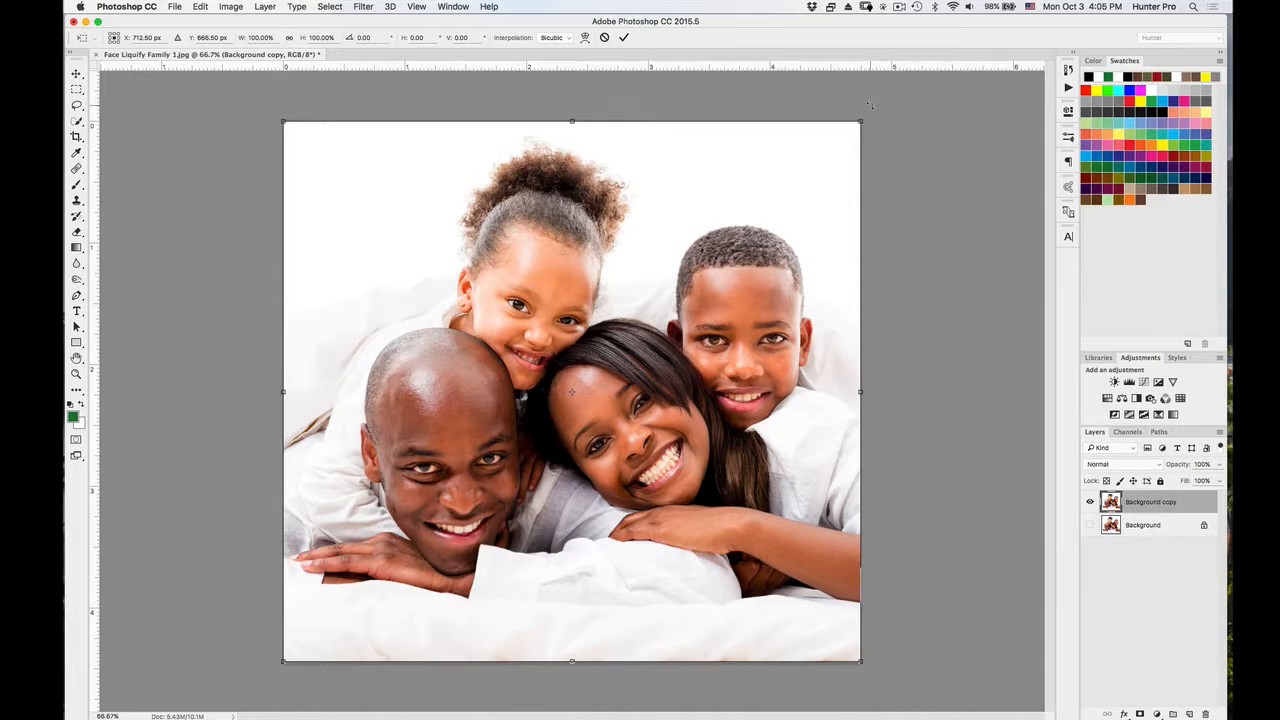
left_click_drag(870, 105, 946, 347)
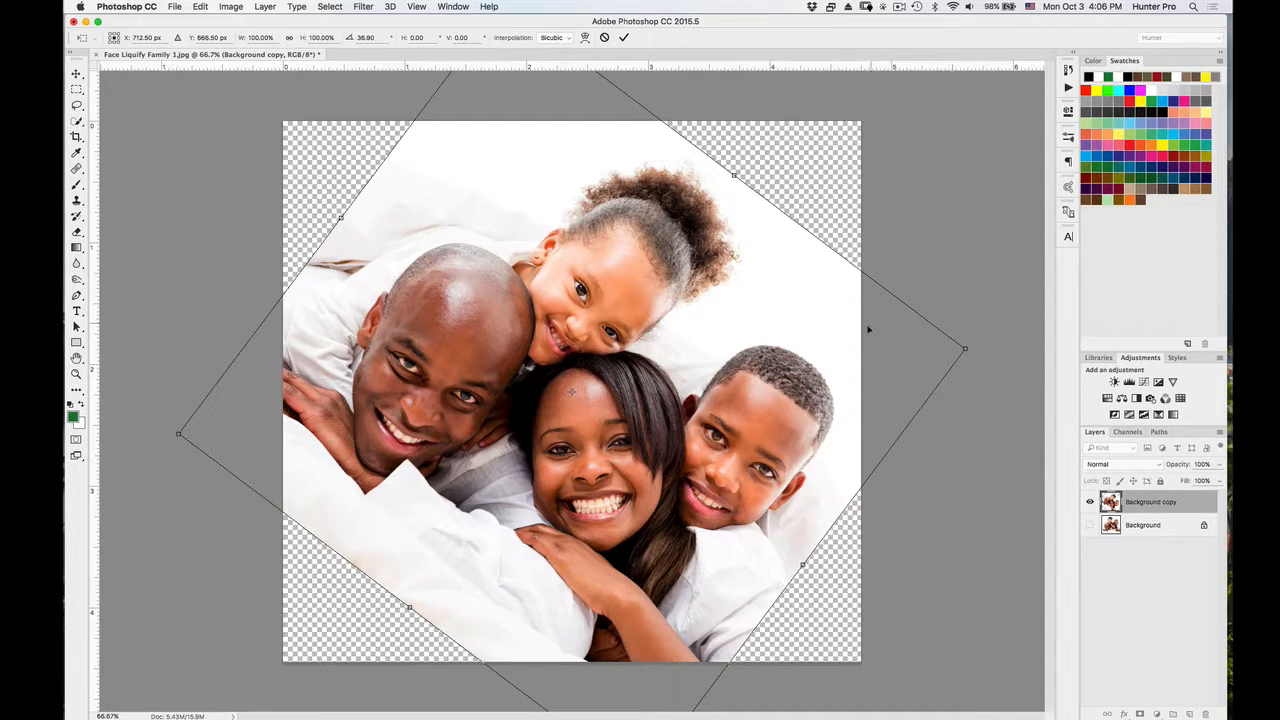
key("Return")
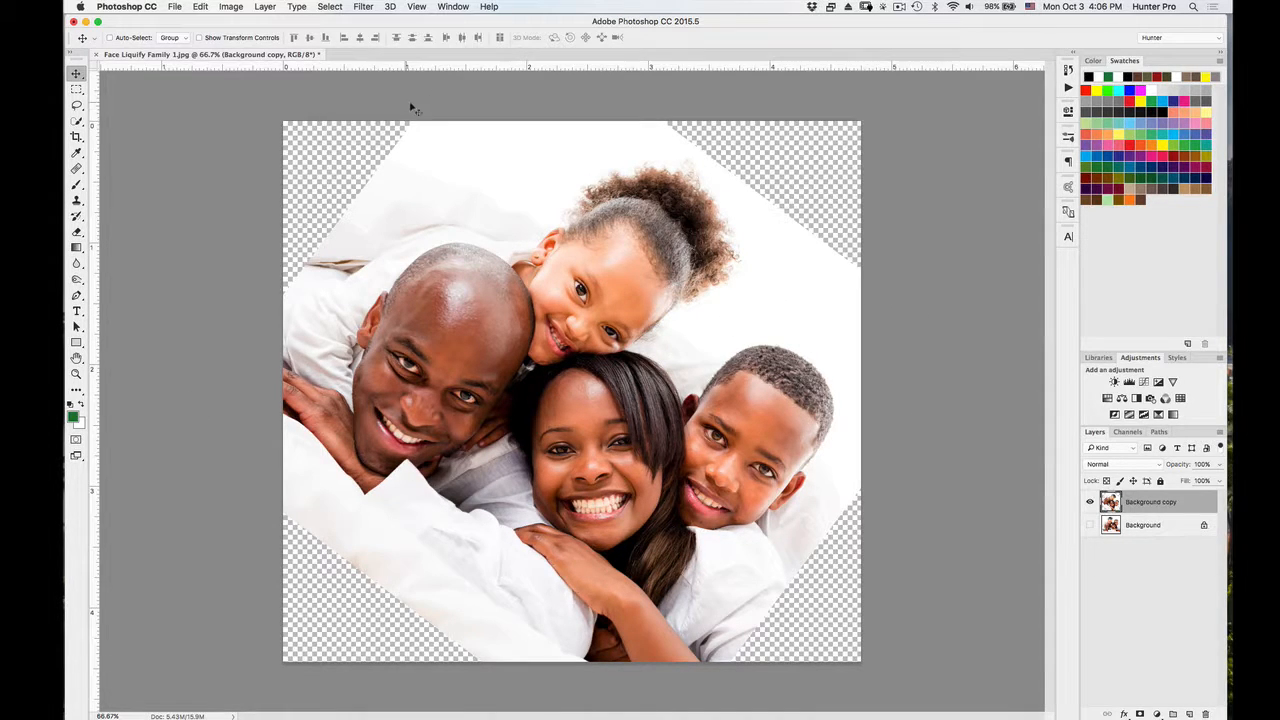
Open the Liquify filter on the rotated layer and inspect the face shape and mouth controls on the woman's face.
left_click(362, 6)
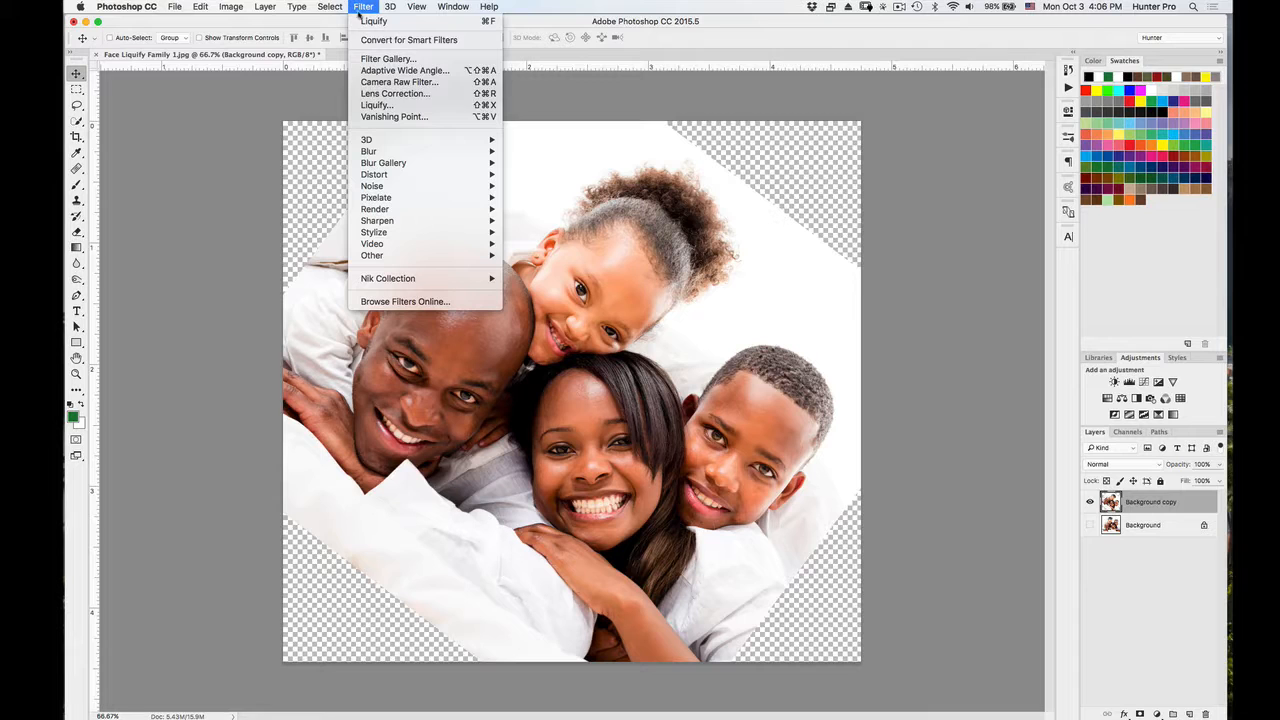
left_click(391, 108)
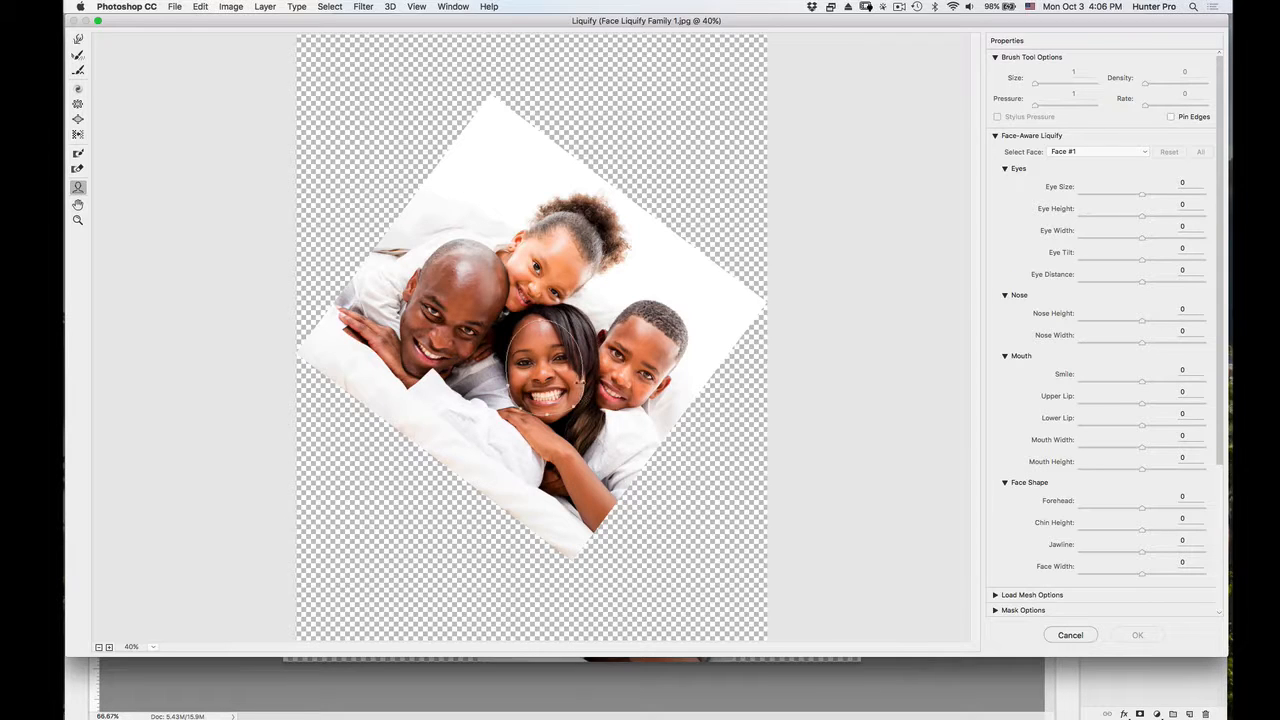
mouse_move(564, 358)
key("super+equal")
key("super+equal")
key("super+equal")
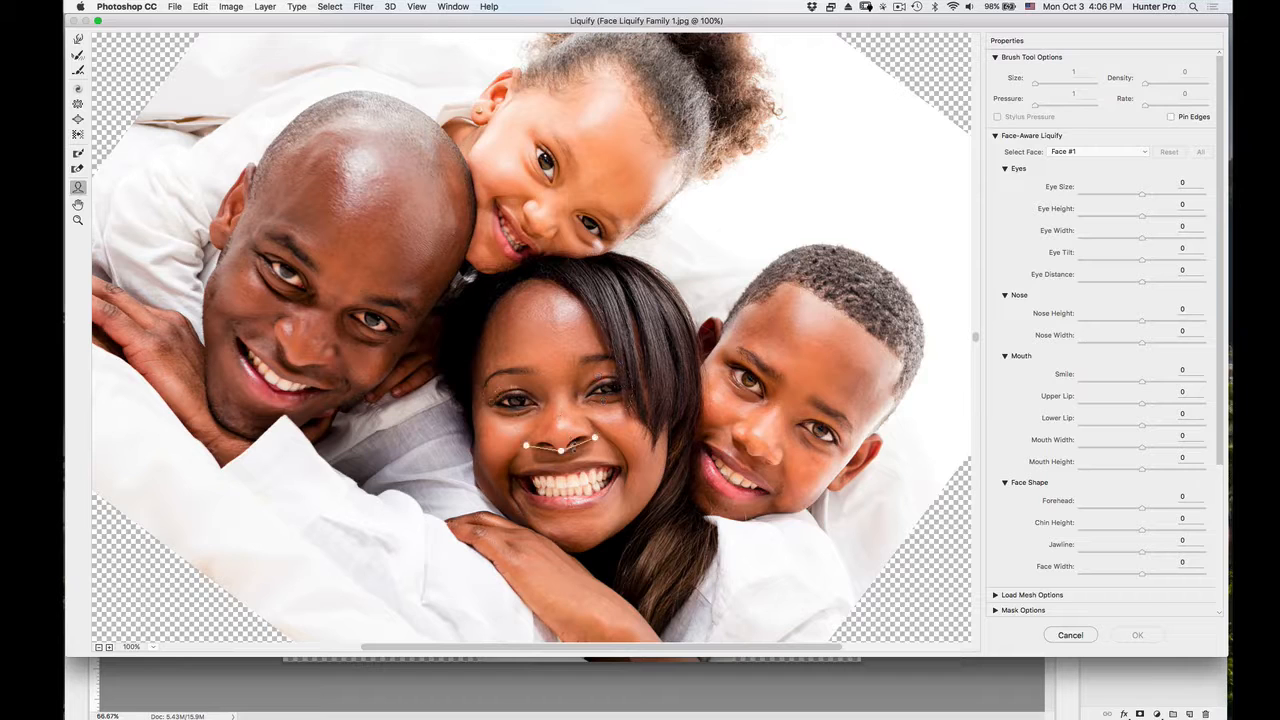
mouse_move(571, 530)
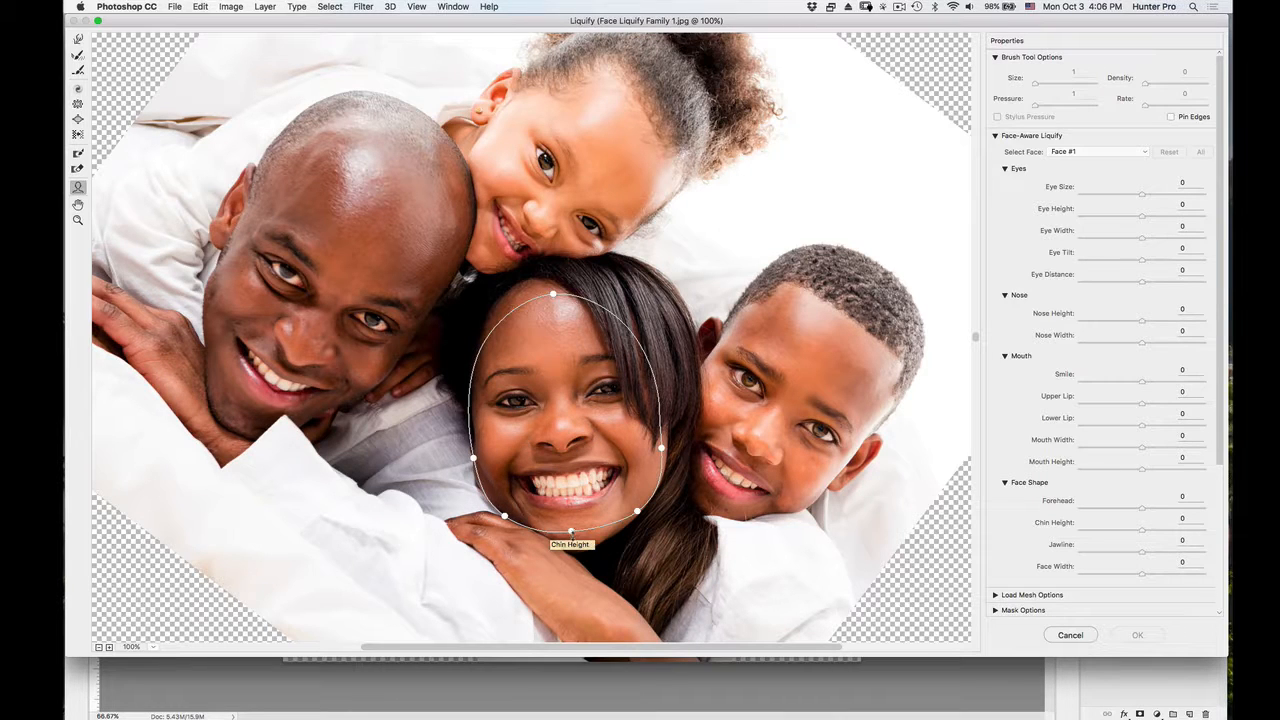
mouse_move(563, 467)
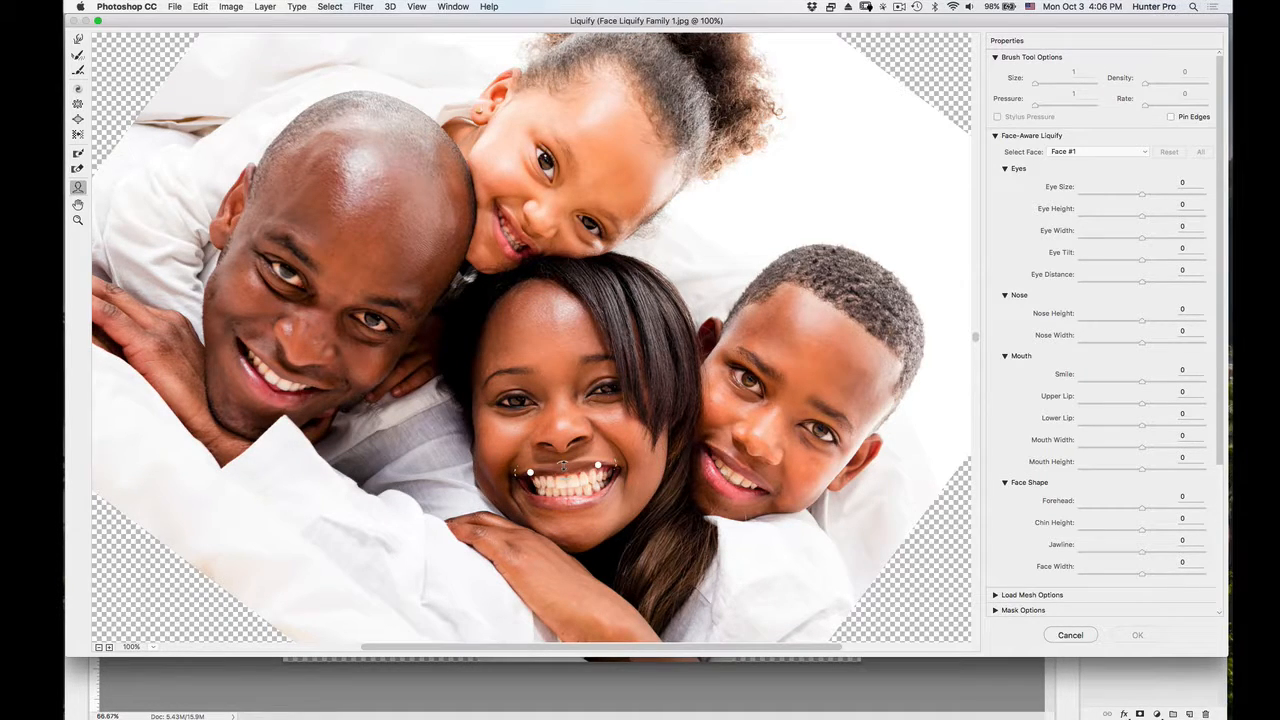
mouse_move(593, 511)
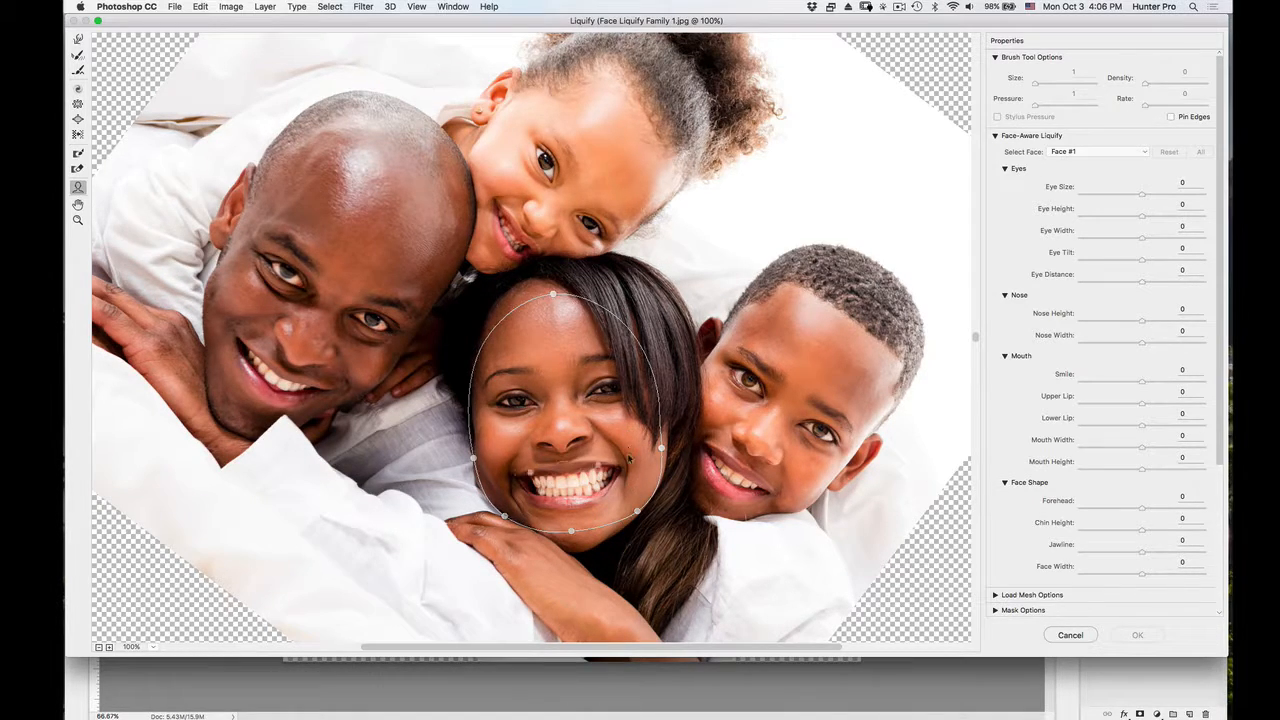
mouse_move(620, 458)
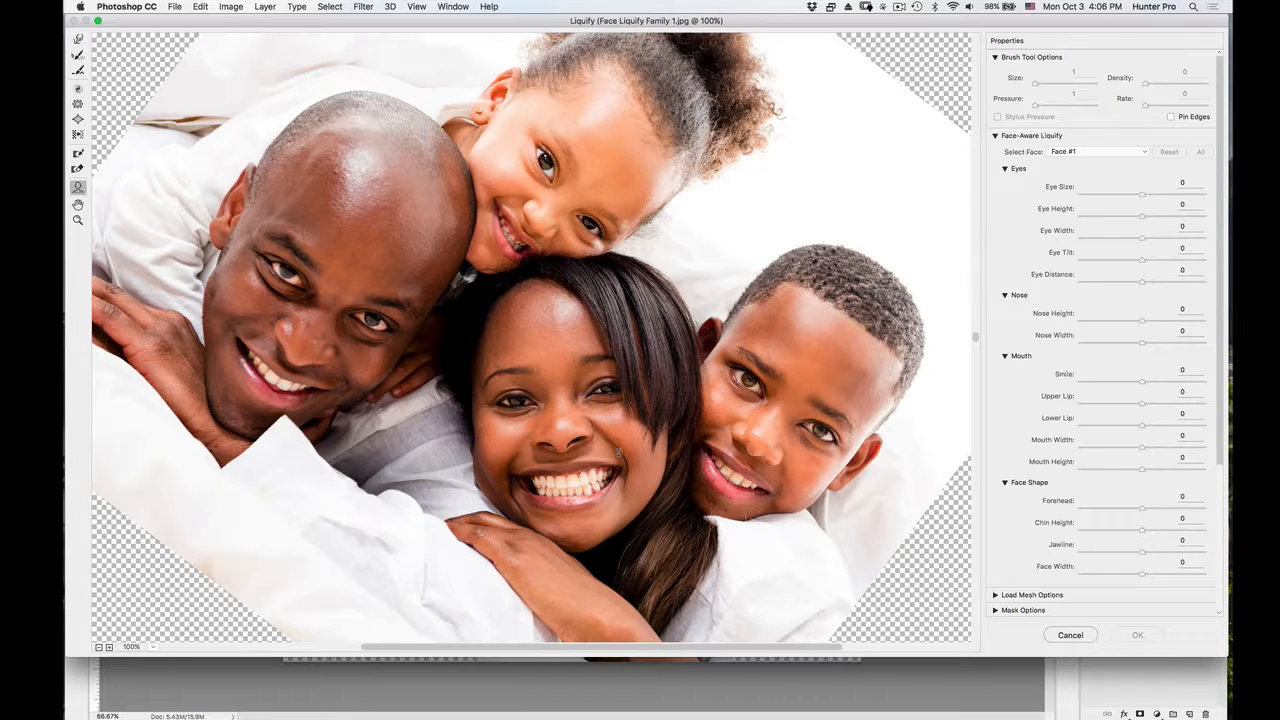
Set the woman's smile to 32, eye width to 69 and eye tilt to 15, and apply the Liquify changes.
left_click_drag(613, 448, 614, 442)
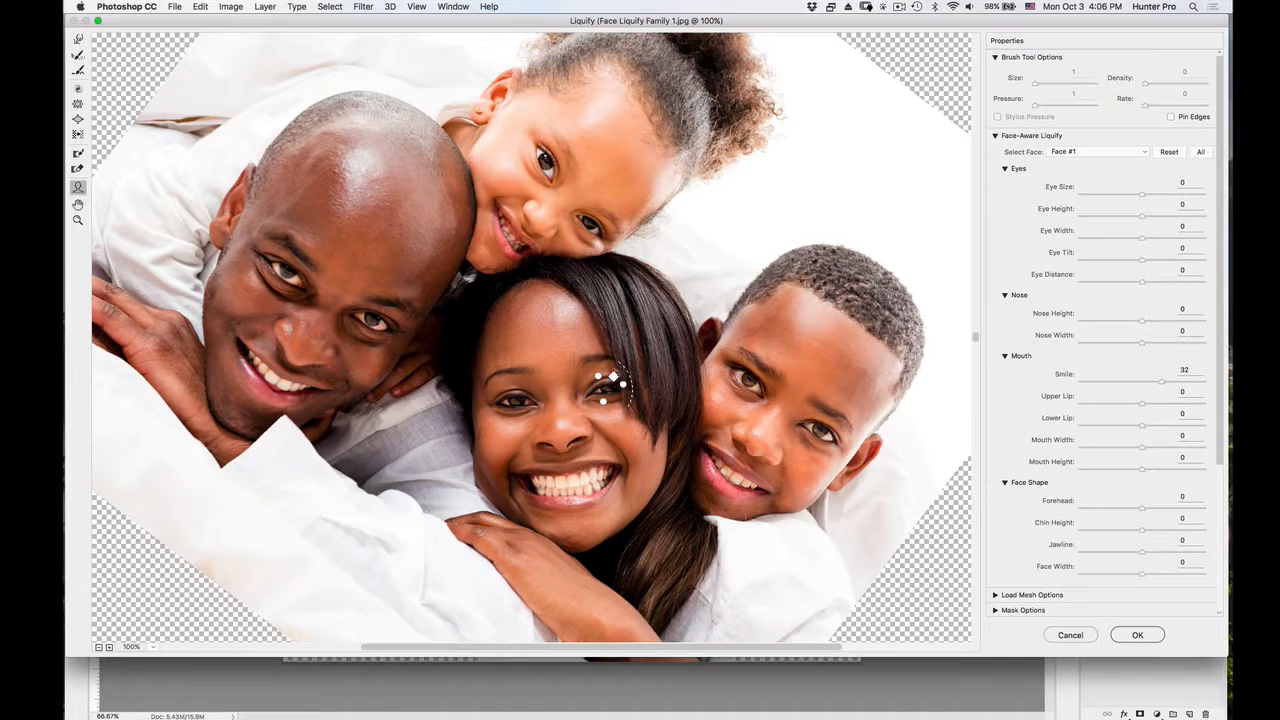
mouse_move(613, 377)
left_mouse_down()
mouse_move(618, 367)
mouse_move(630, 384)
left_mouse_up()
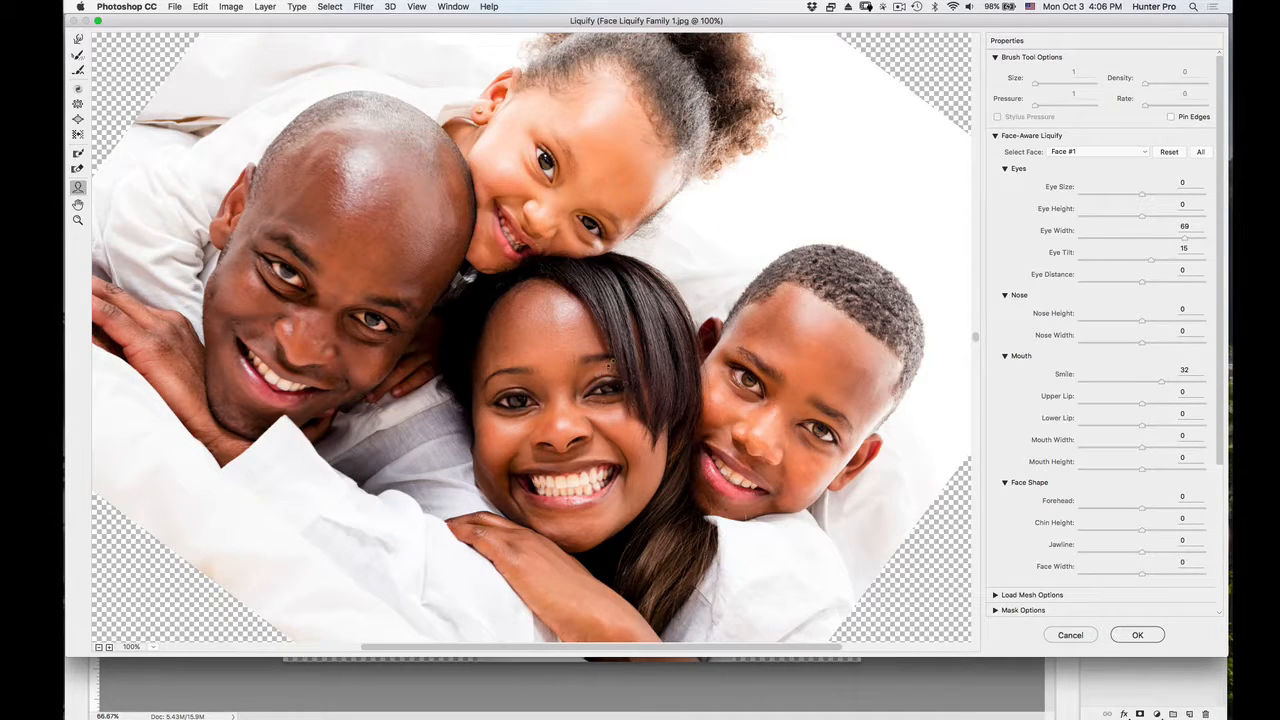
left_click_drag(611, 371, 620, 367)
left_click(1138, 635)
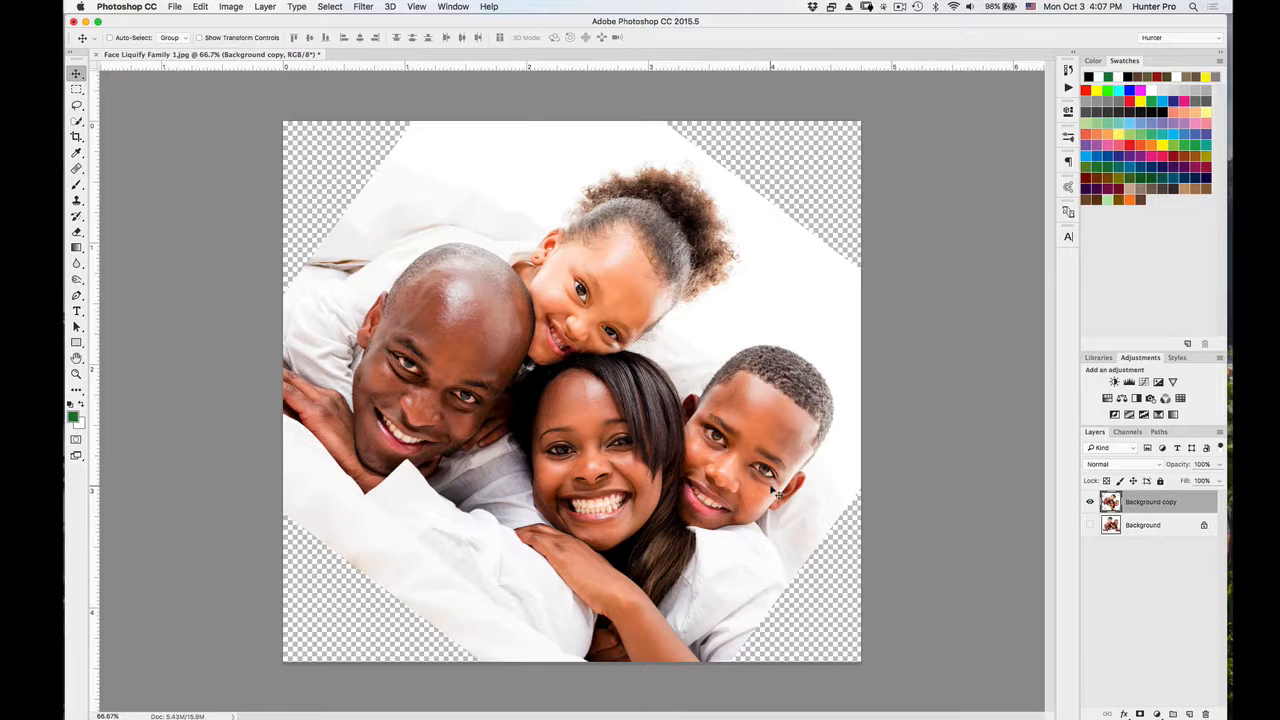
Rotate the Background copy layer back by about -37.15° with Free Transform so the photo is level in the canvas.
key("super+semicolon")
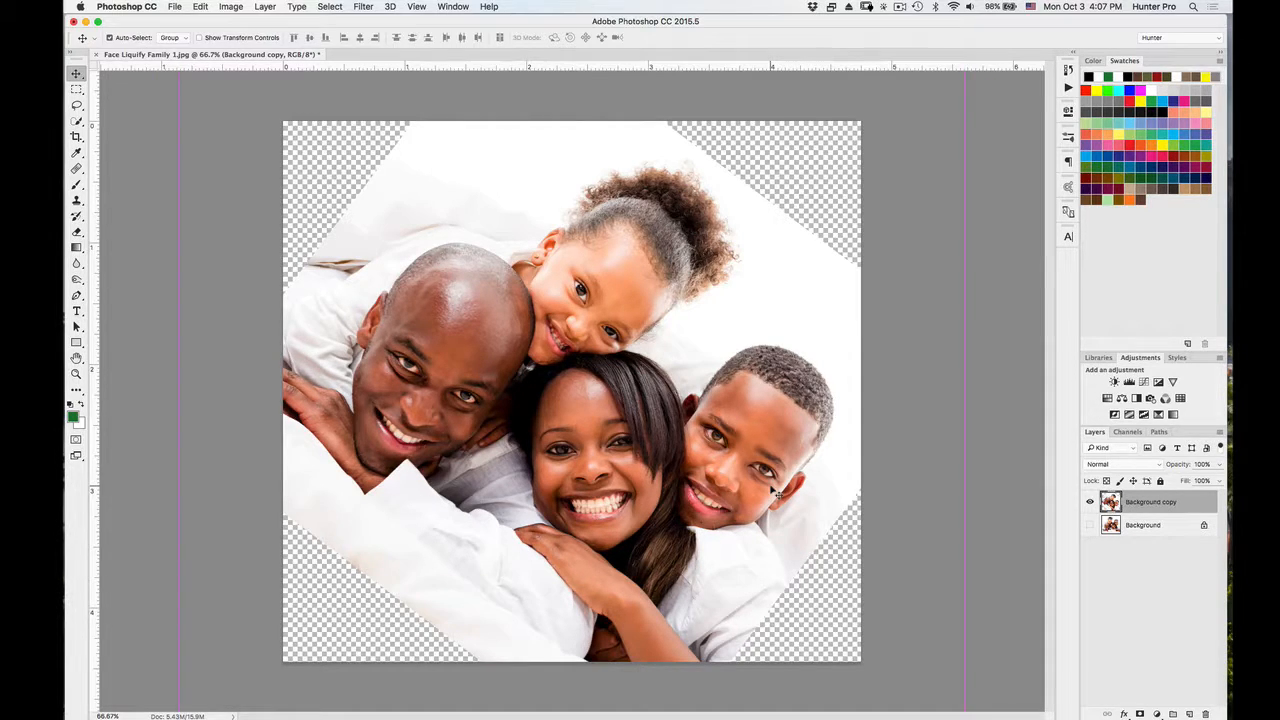
key("super+t")
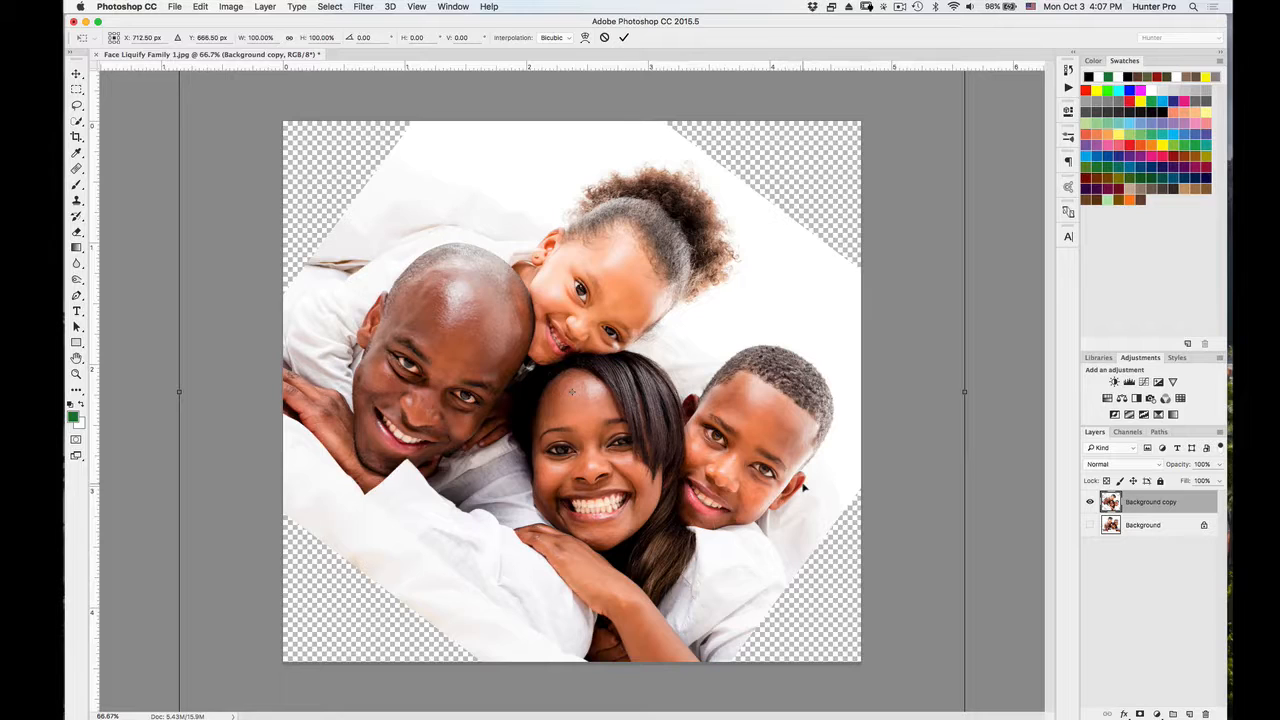
key("super+minus")
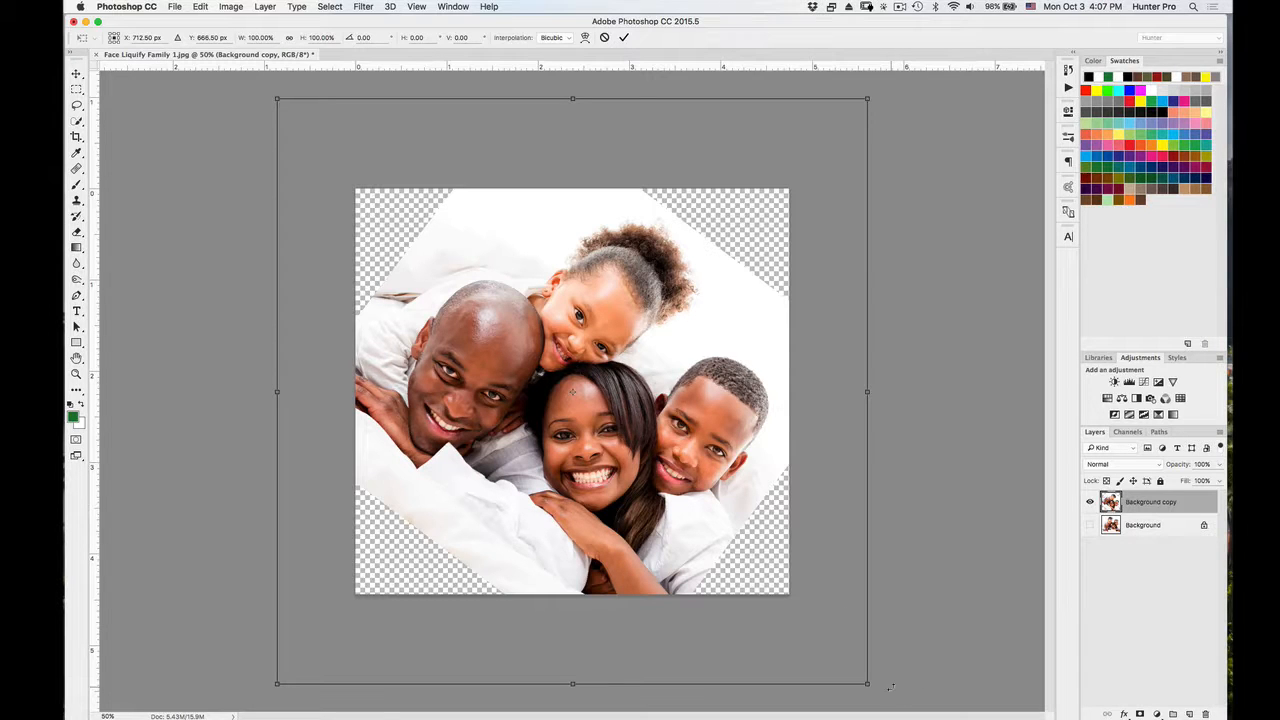
left_click_drag(890, 687, 920, 426)
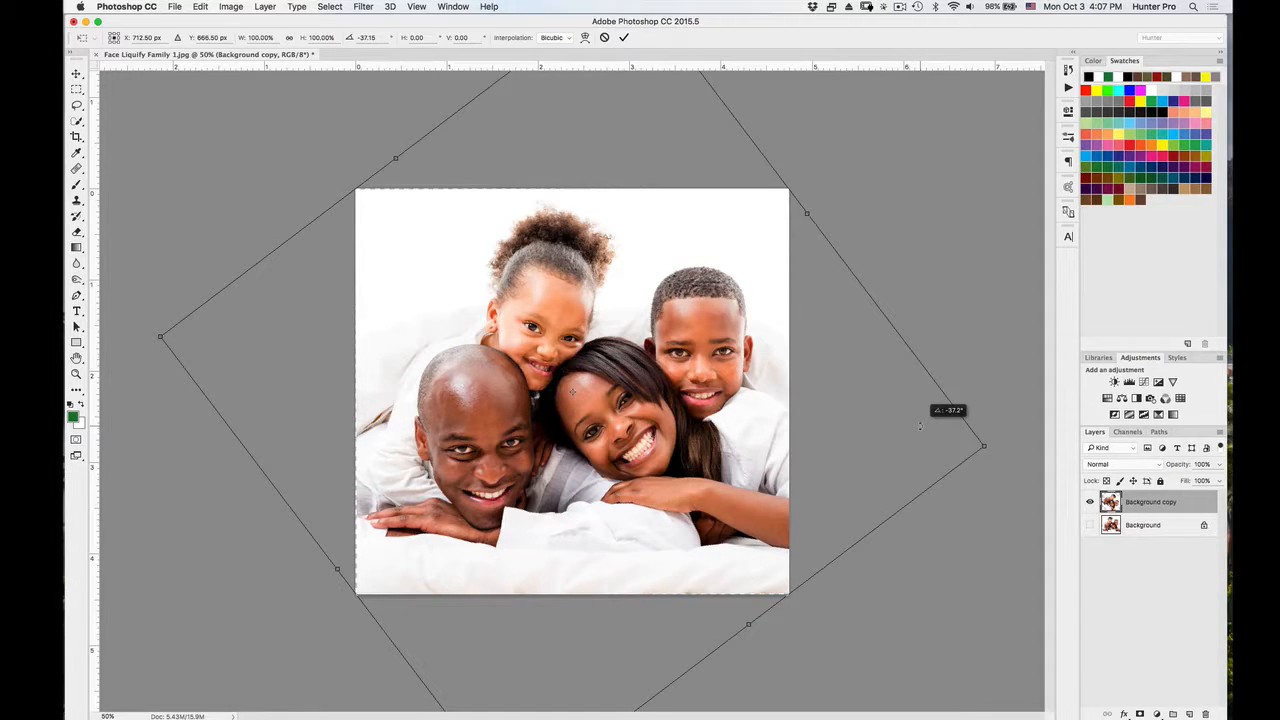
left_click_drag(920, 425, 920, 425)
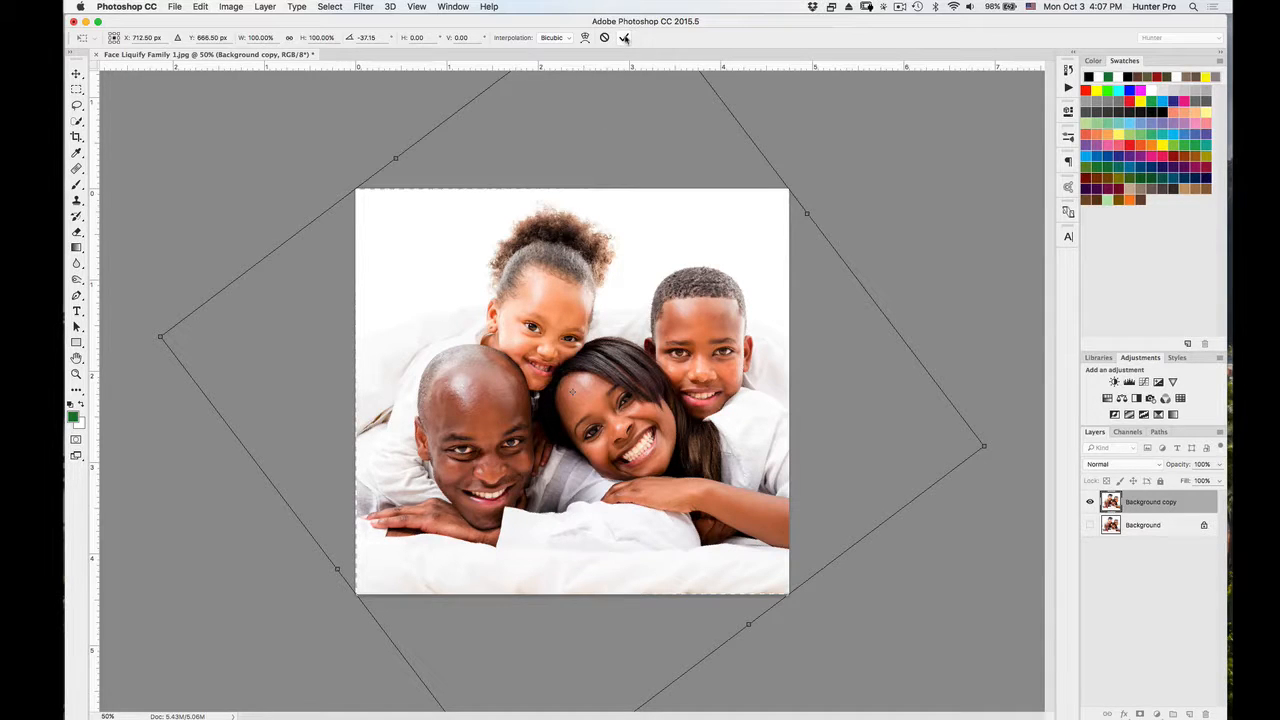
left_click(624, 38)
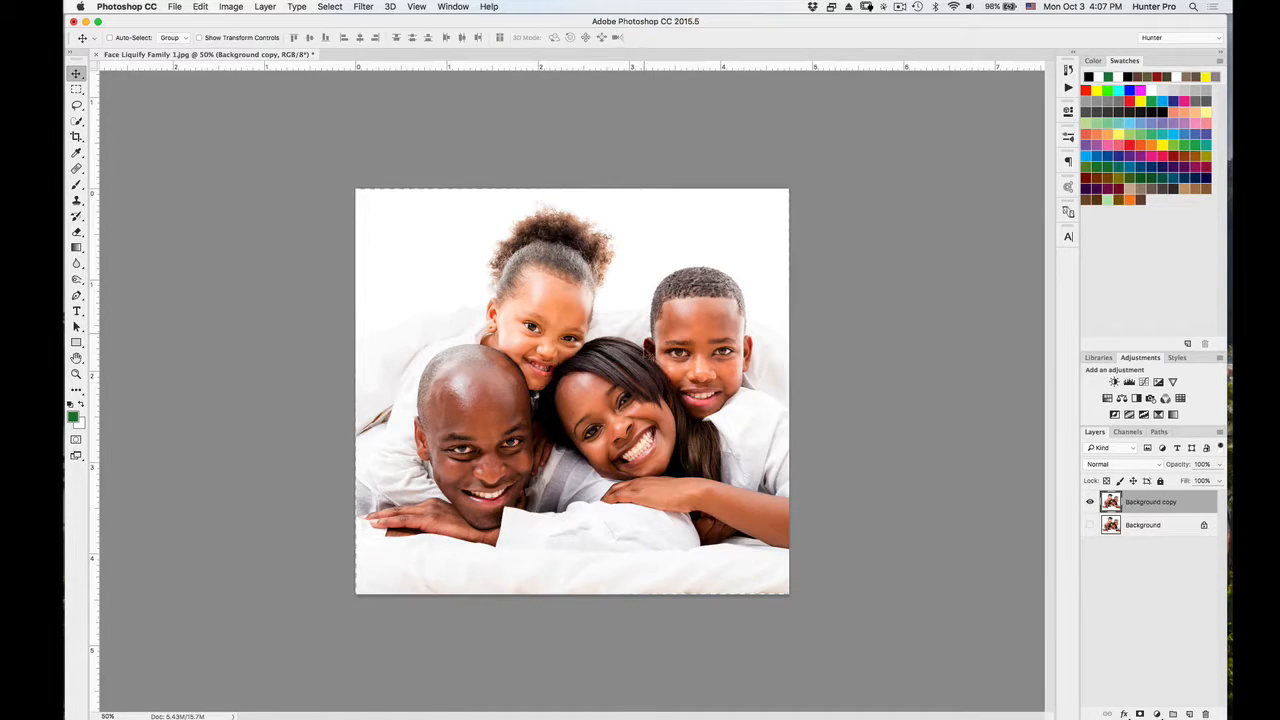
Convert the Background copy layer to a Smart Object.
scroll(648, 367, "up", 3)
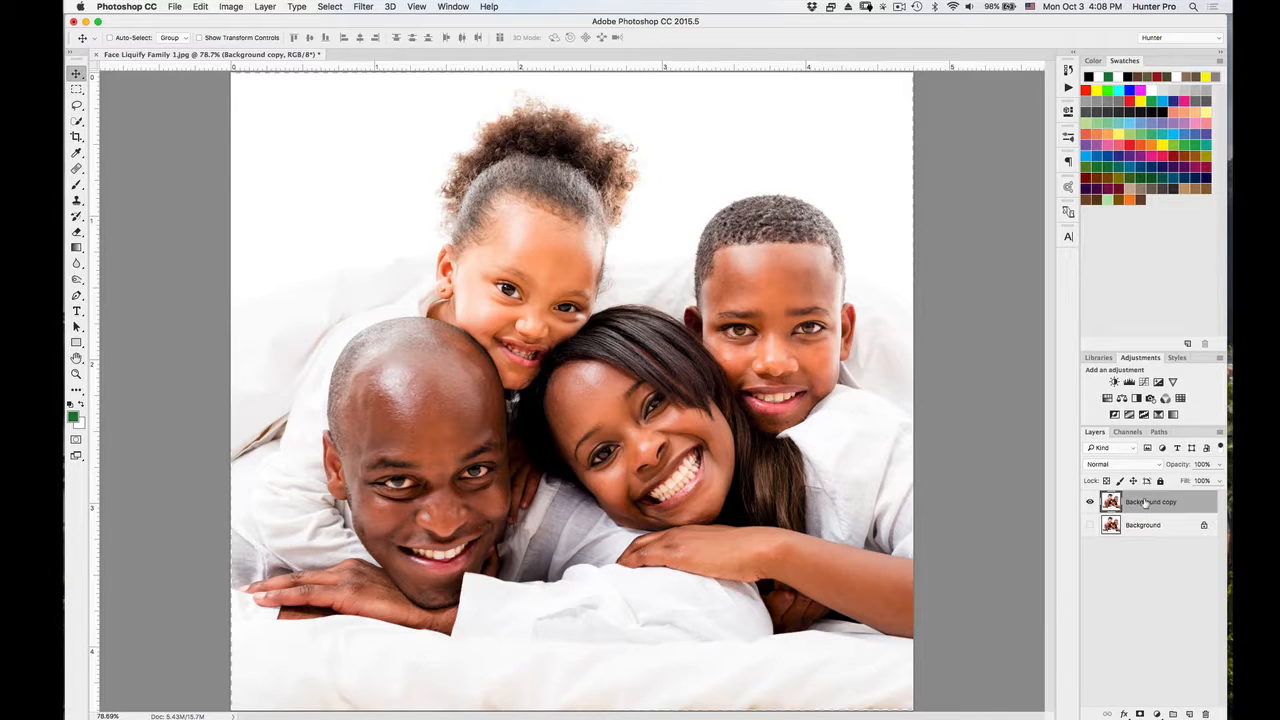
right_click(1145, 502)
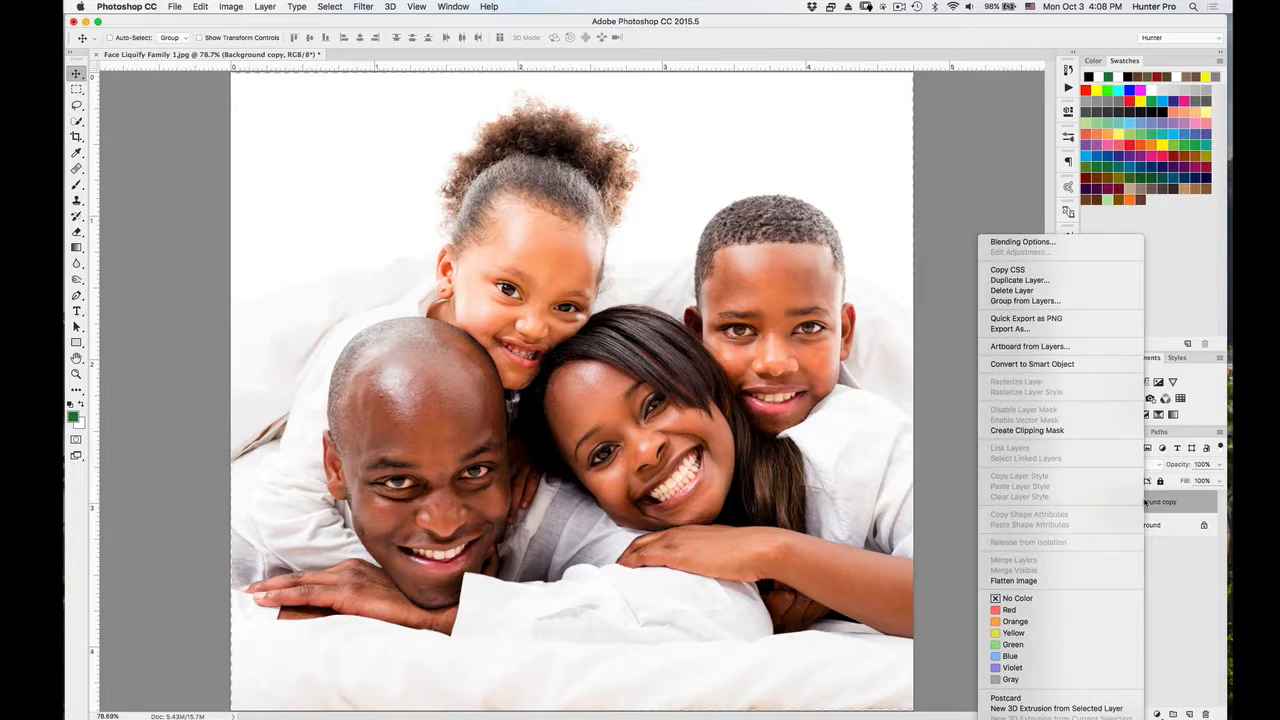
left_click(1060, 366)
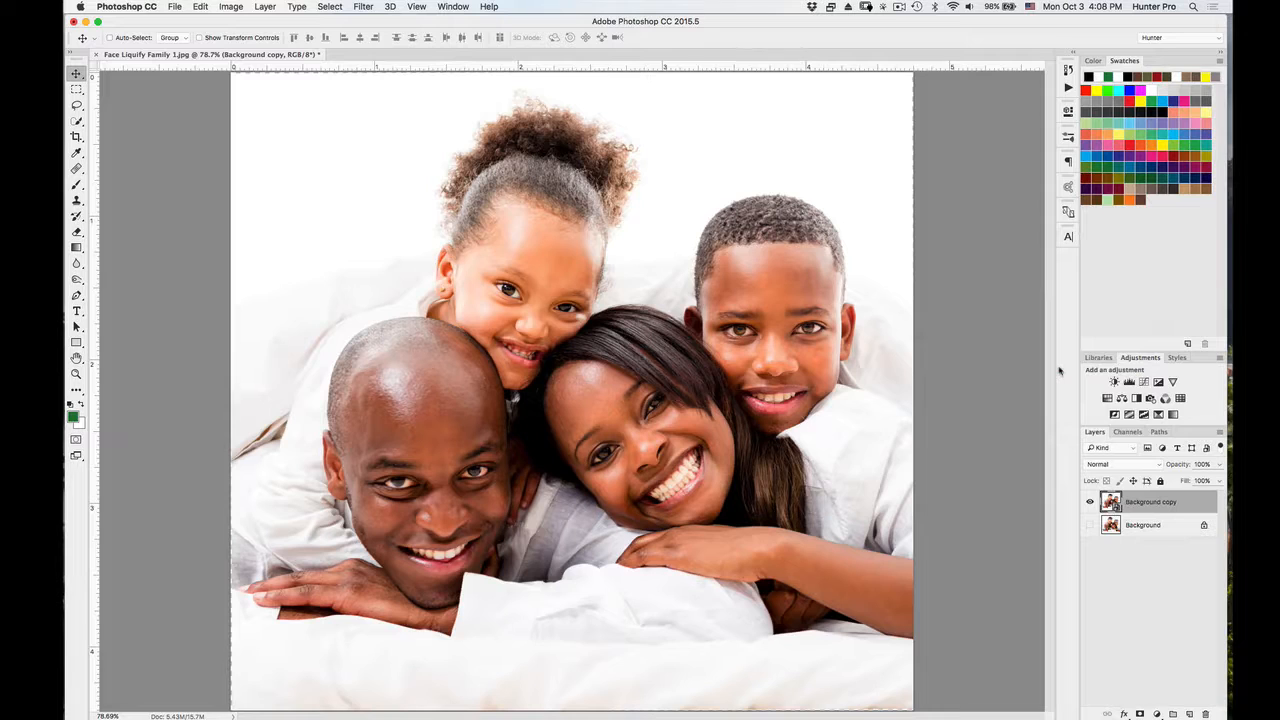
Open the Liquify filter on the Smart Object and check which faces of the family are detected.
left_click(366, 8)
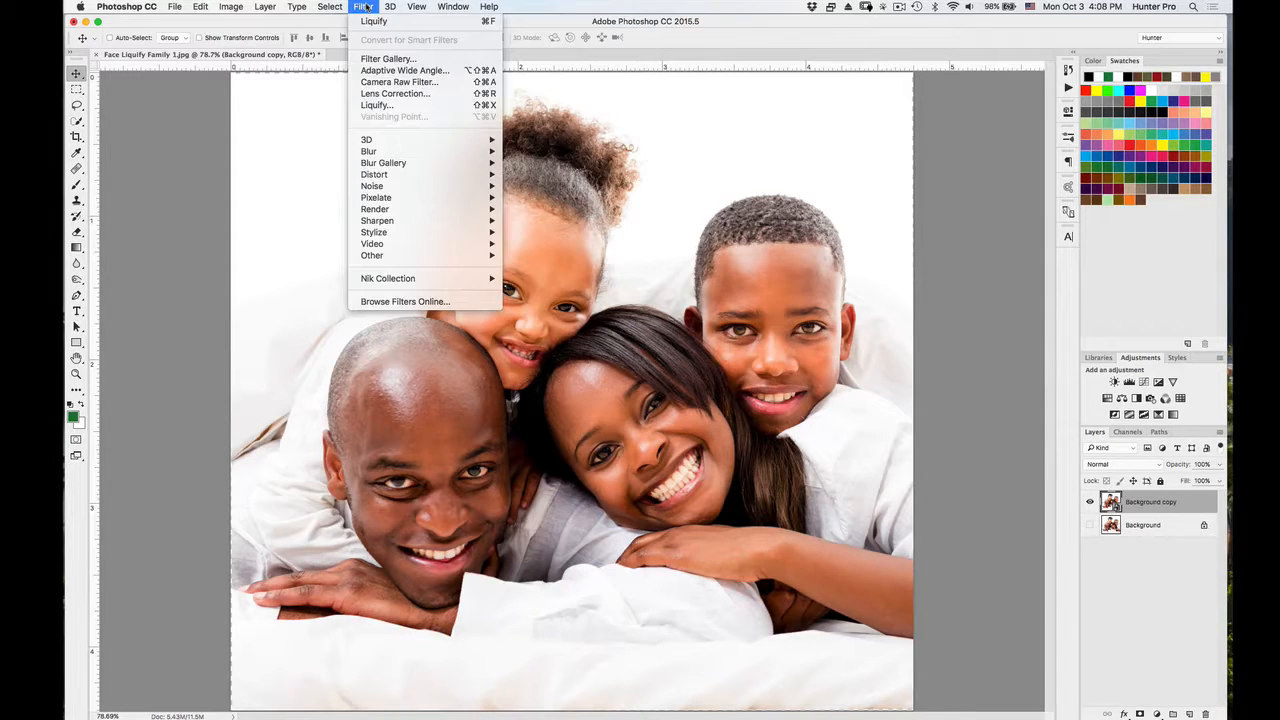
left_click(372, 105)
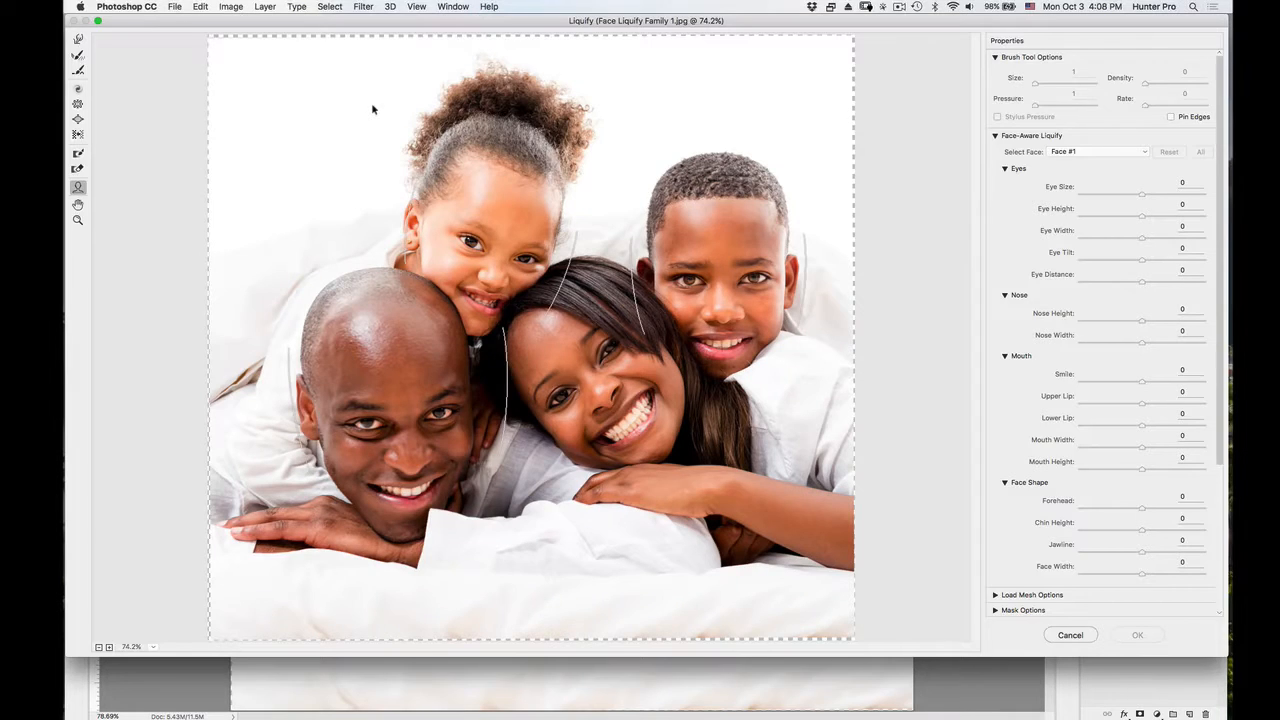
mouse_move(470, 350)
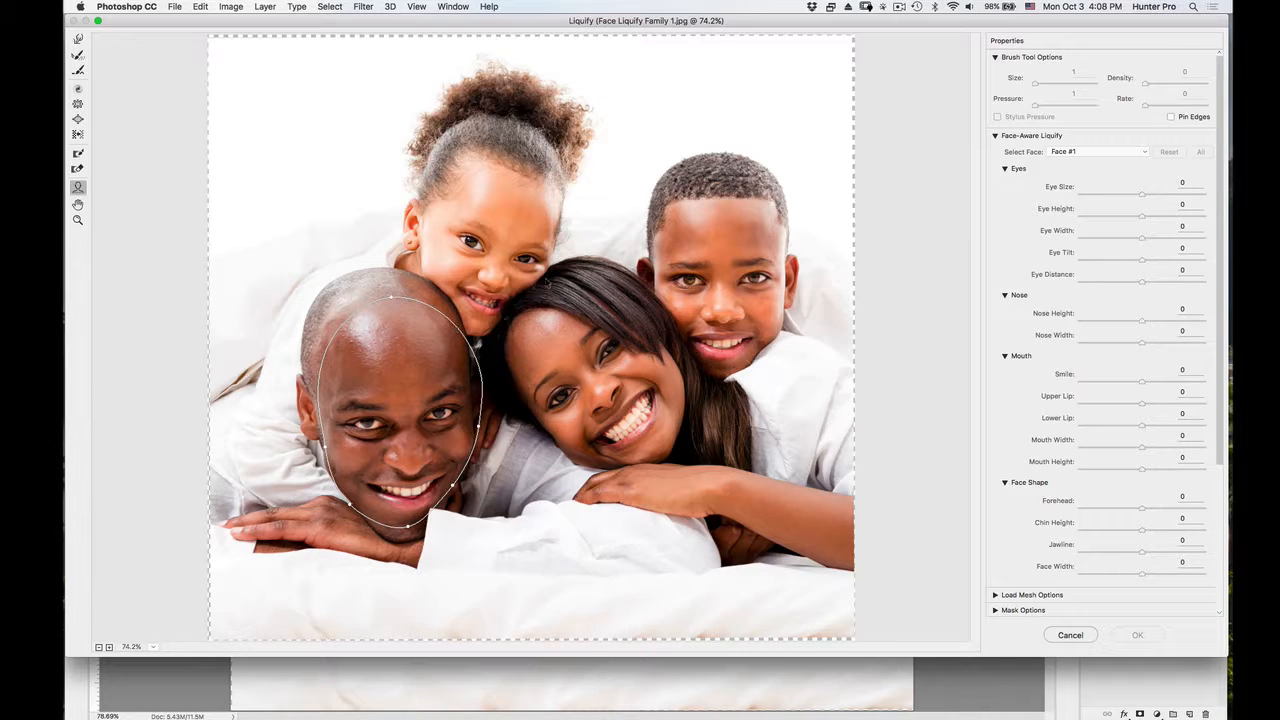
mouse_move(697, 248)
mouse_move(478, 230)
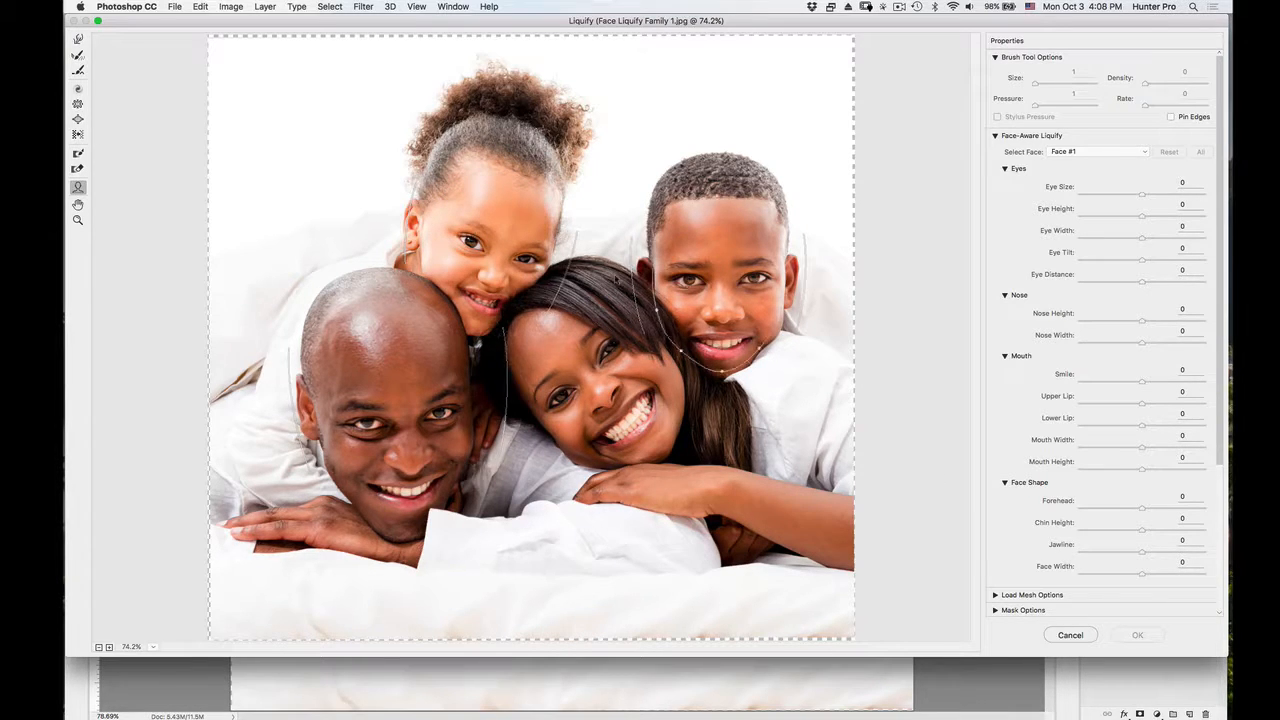
mouse_move(508, 313)
mouse_move(627, 350)
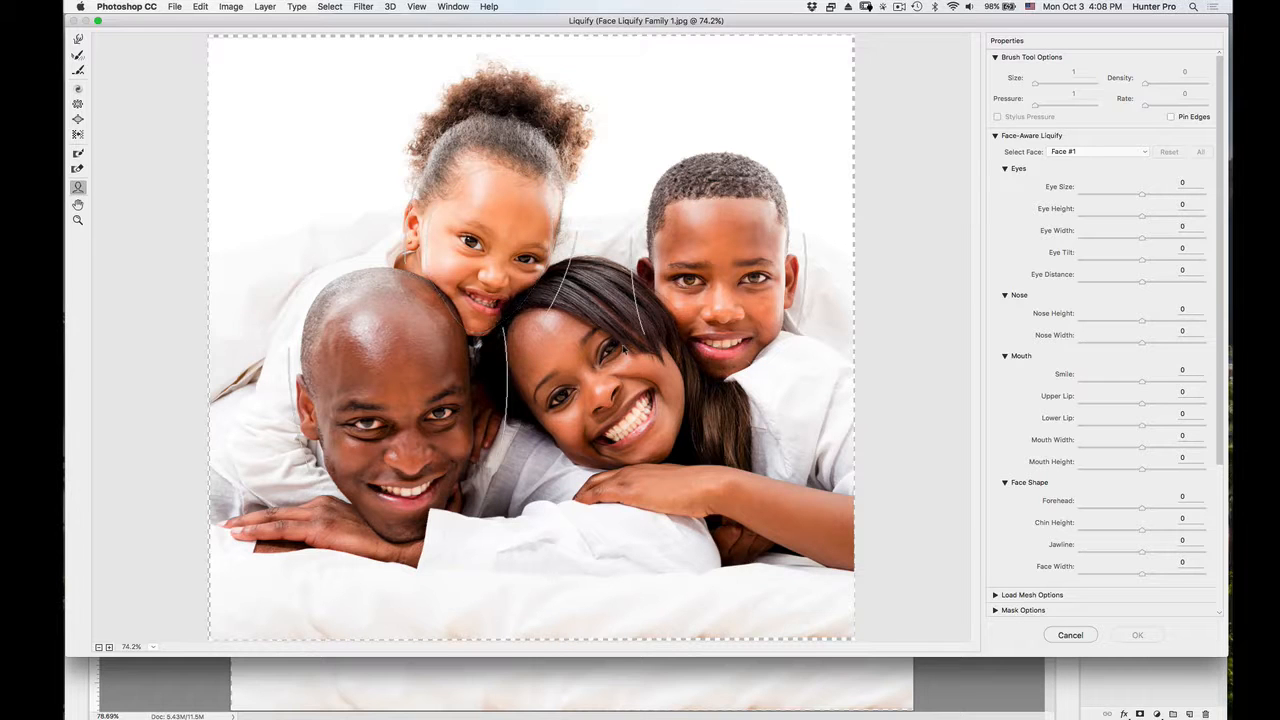
key("super+plus")
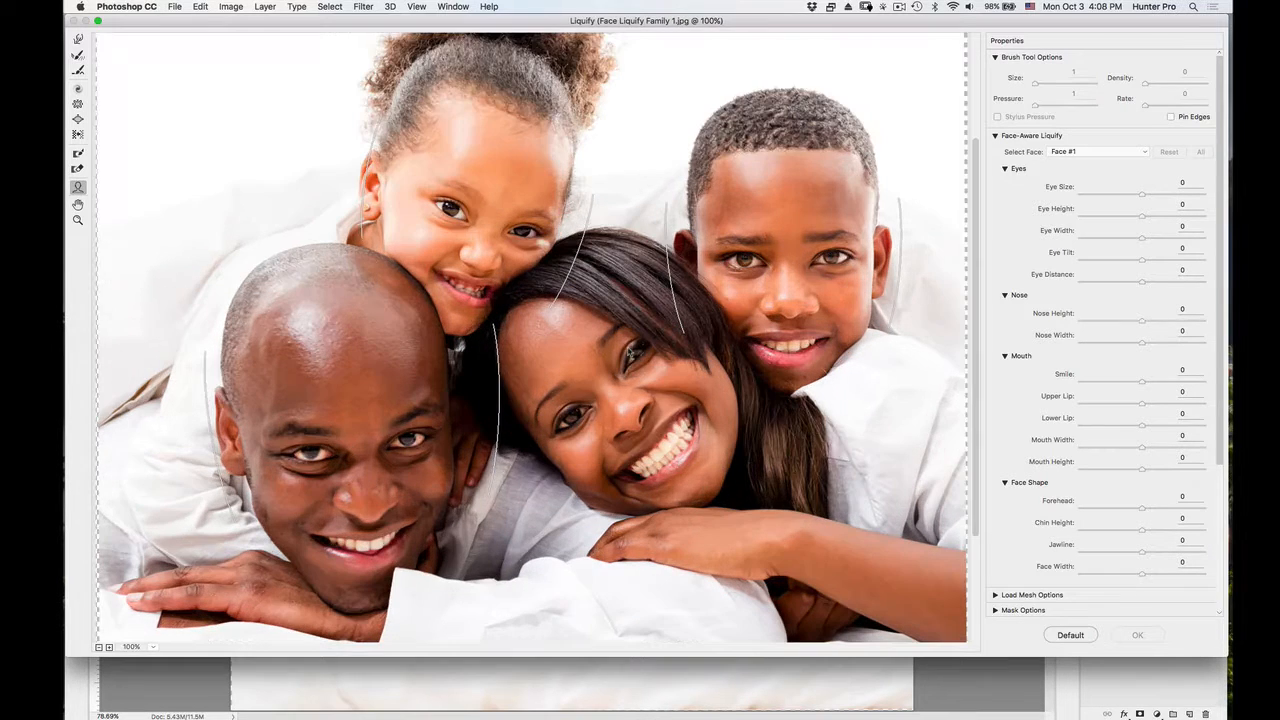
mouse_move(722, 342)
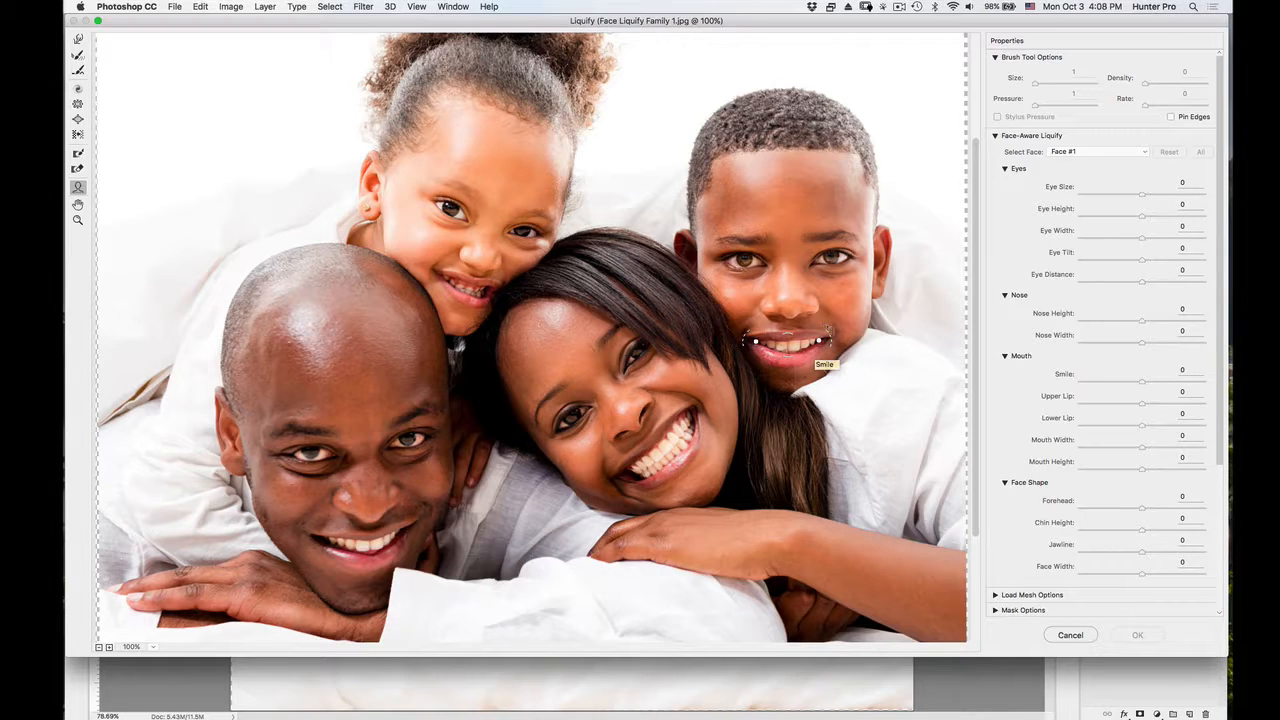
Set the boy's smile to 54 and adjust his eyes, set Face #1's smile to 29 and Face #2's eye size to 63, and apply.
left_click_drag(836, 324, 834, 318)
mouse_move(857, 244)
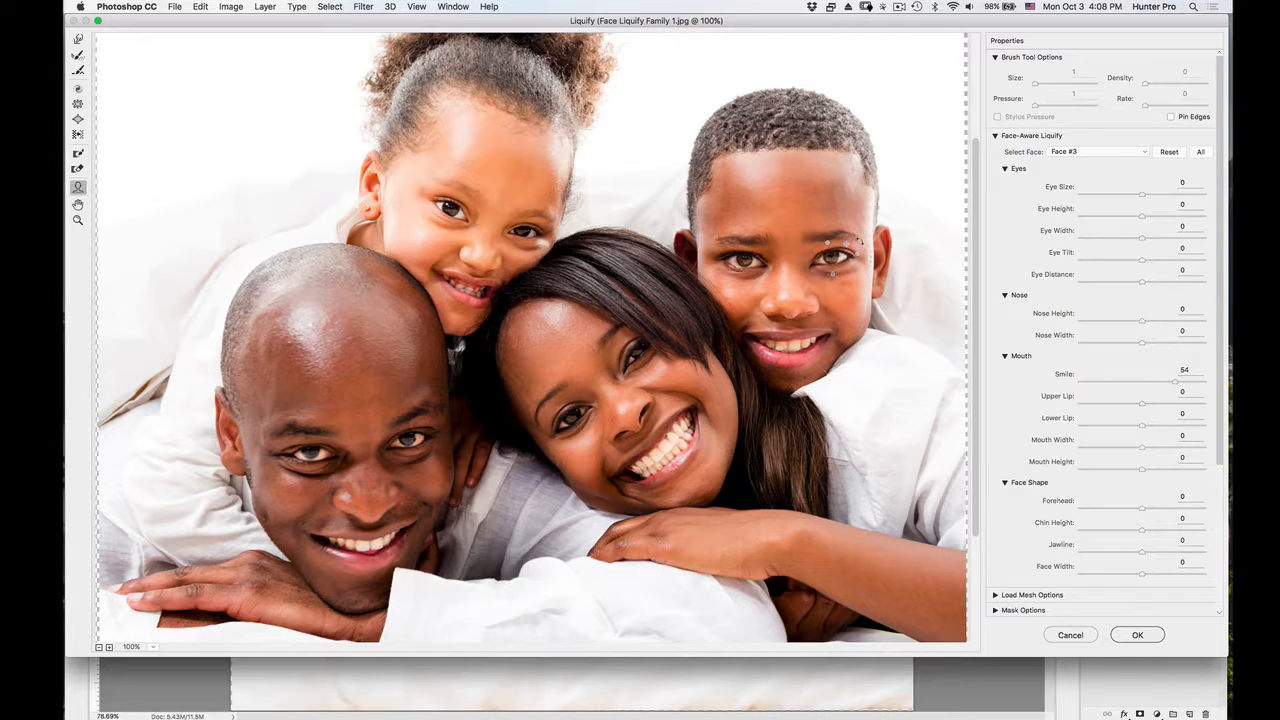
left_click_drag(855, 245, 847, 244)
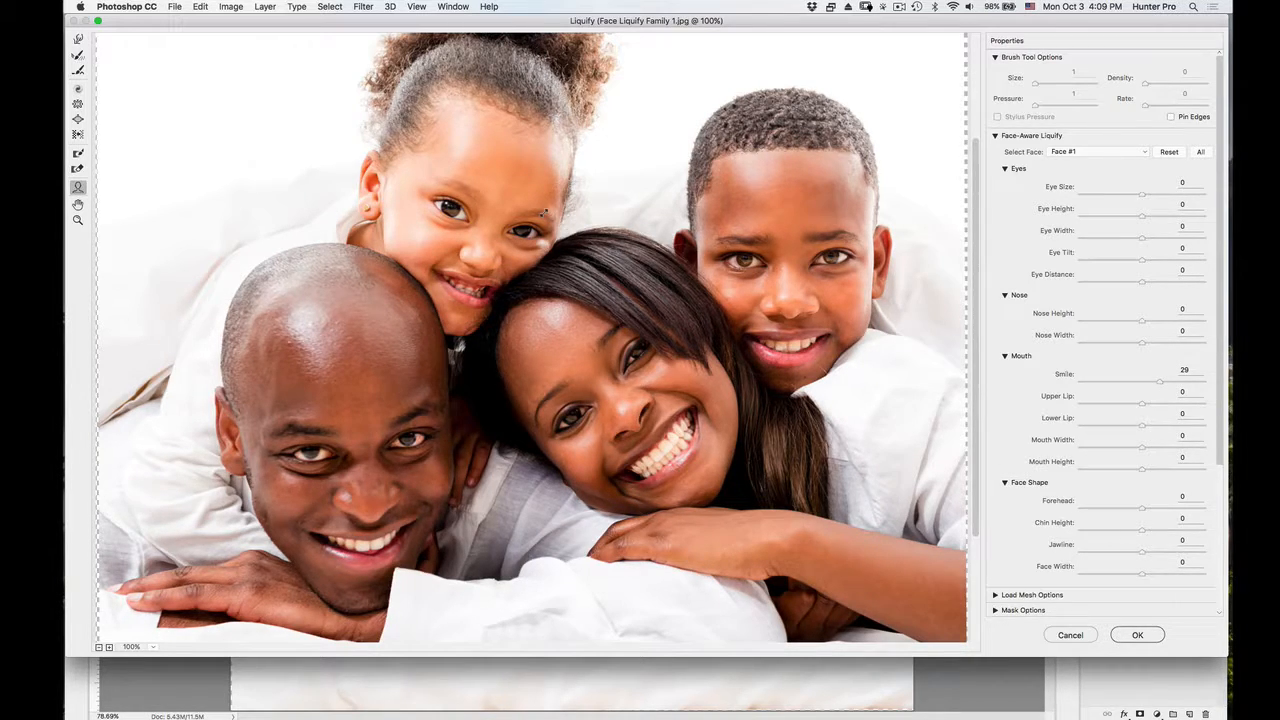
left_click_drag(543, 213, 542, 212)
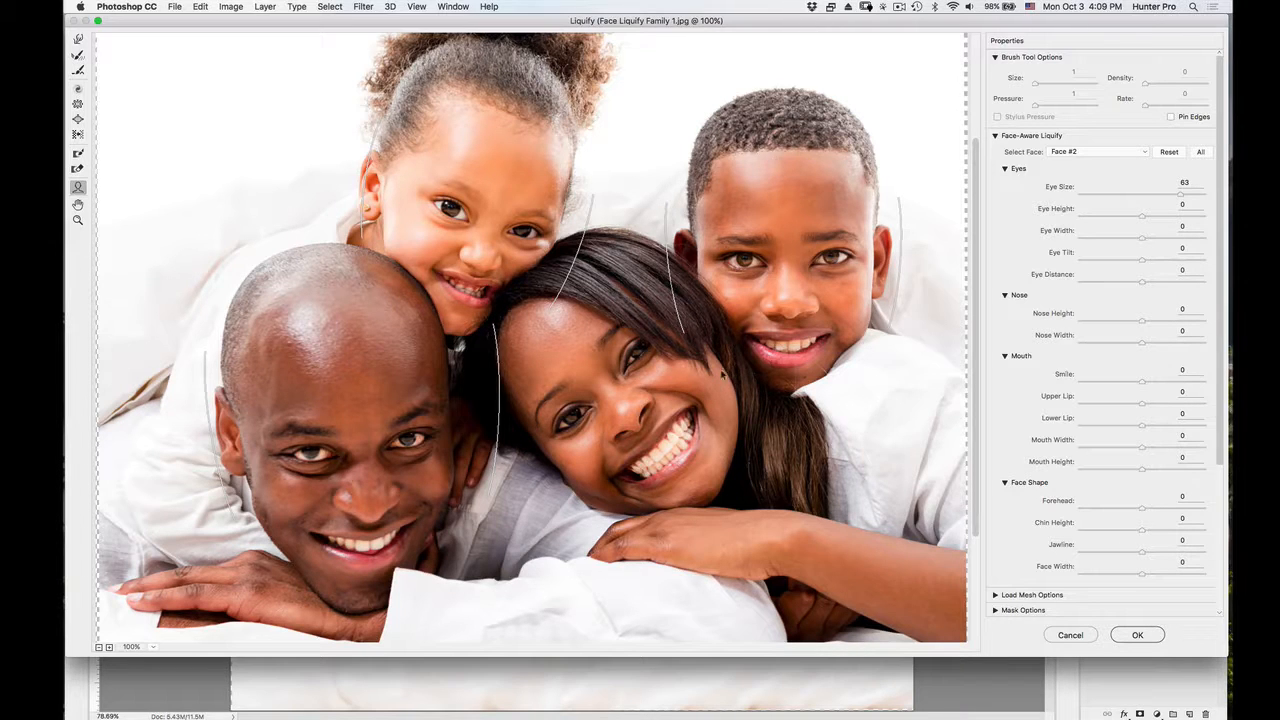
left_click(1137, 635)
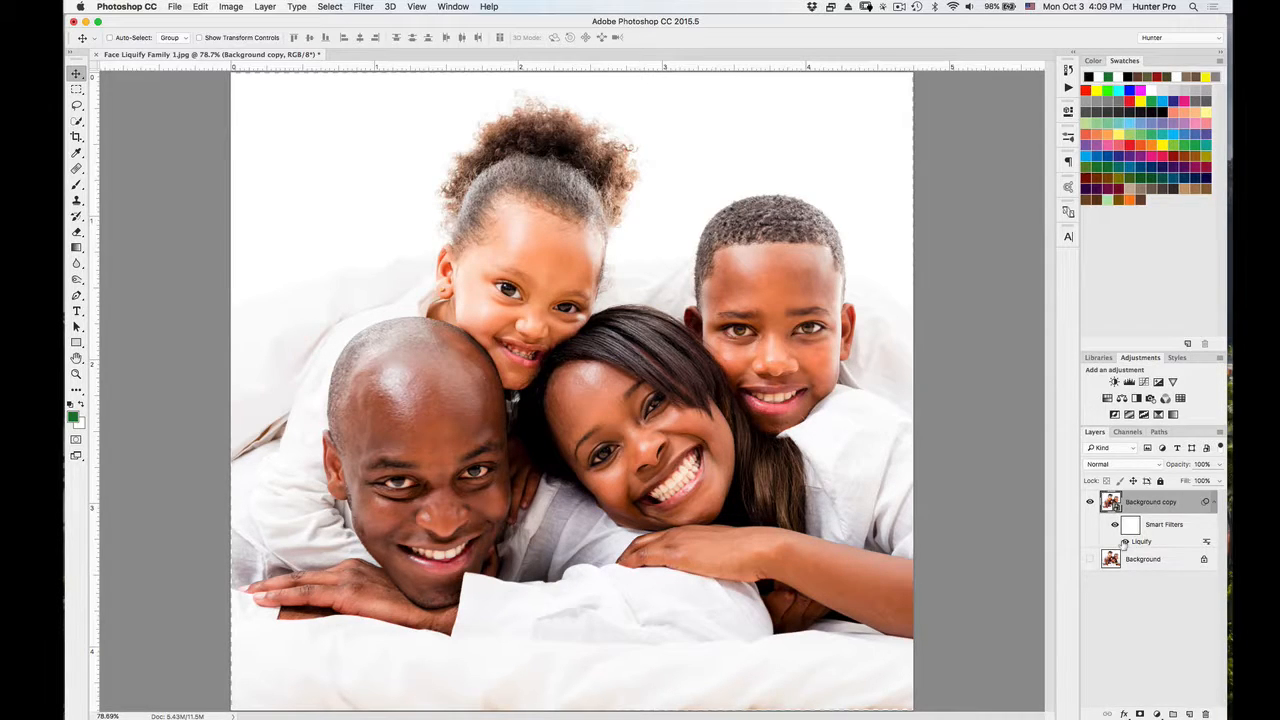
Toggle the Liquify smart filter off and on to compare the family's faces before and after the adjustments.
left_click(1124, 542)
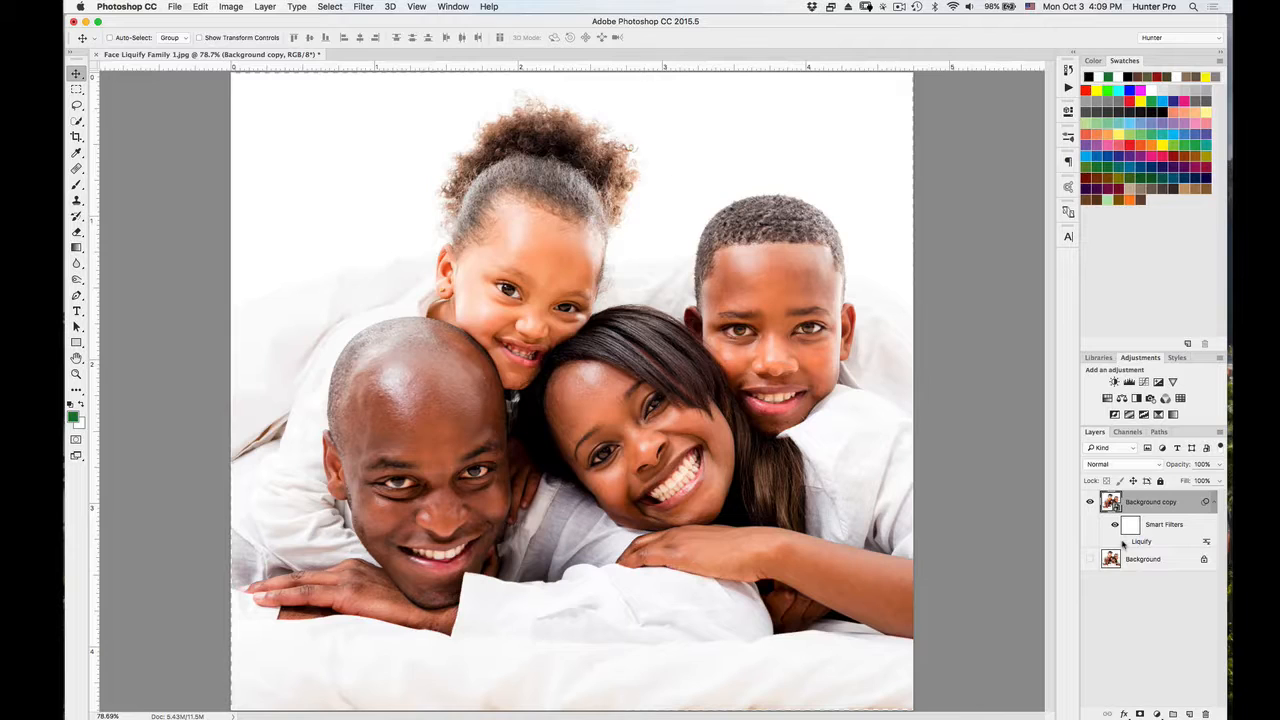
left_click(1124, 542)
left_click(1125, 542)
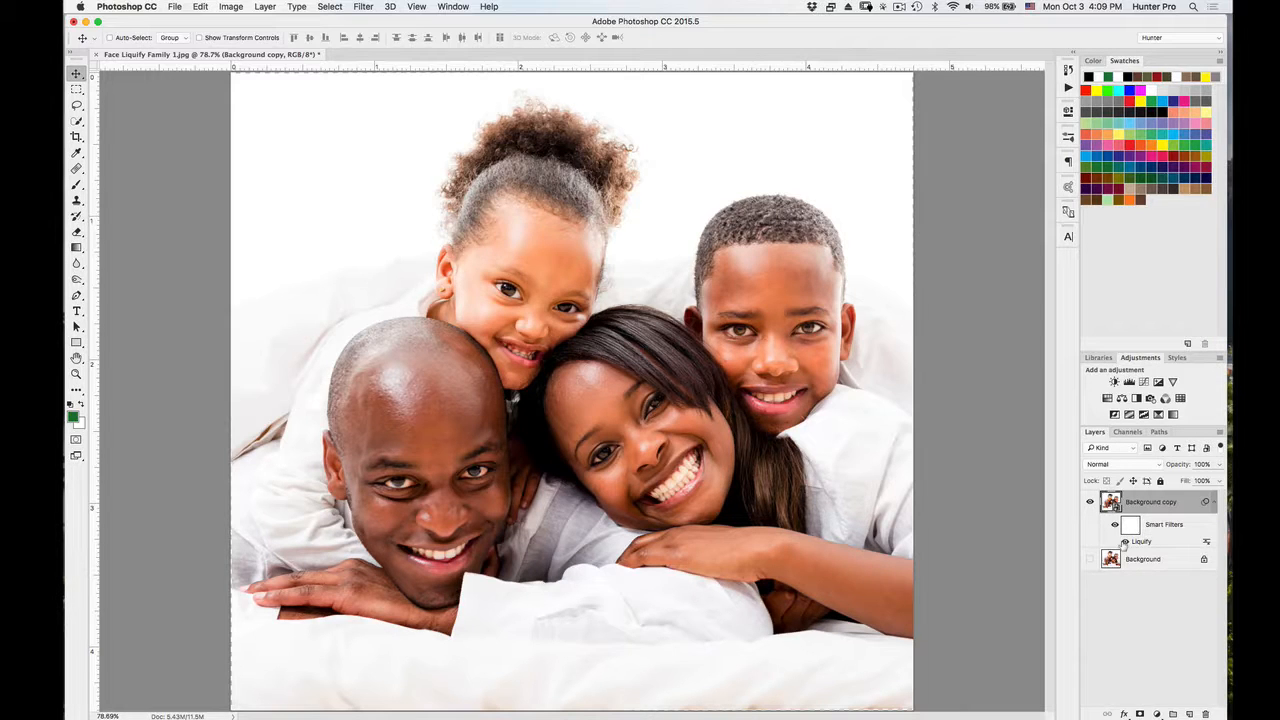
left_click(1124, 542)
left_click(1124, 542)
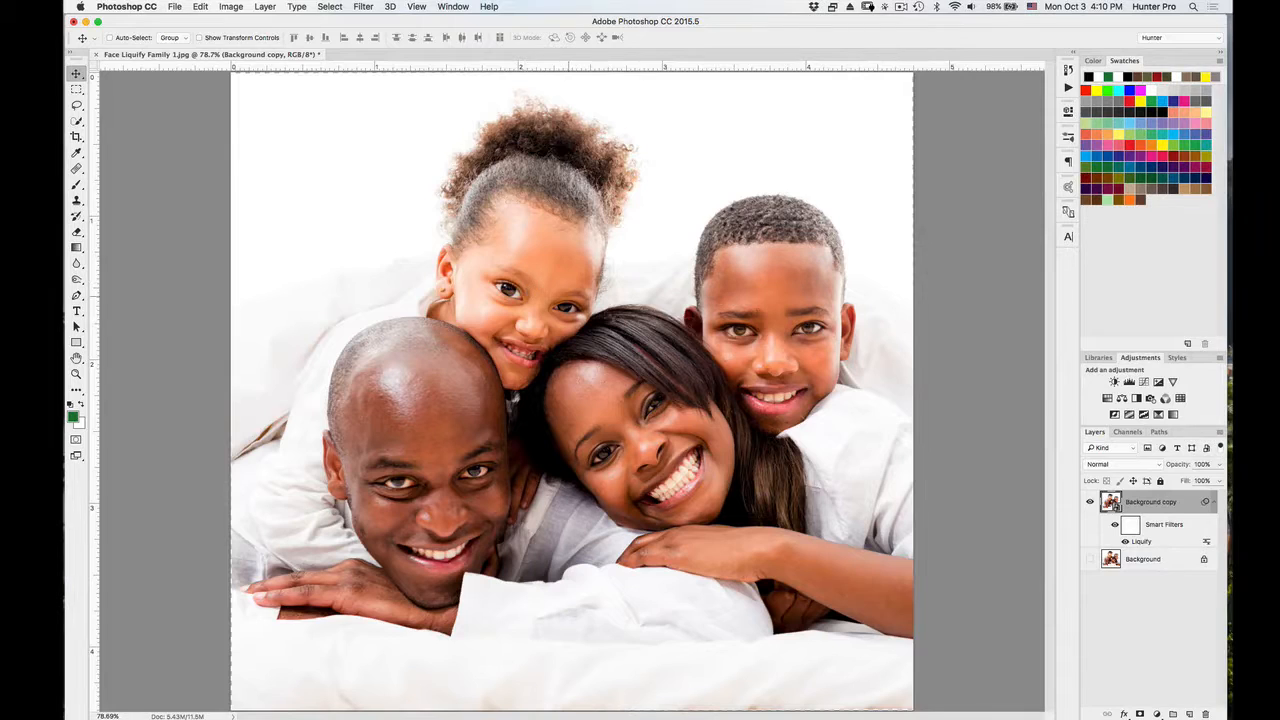
Paint with a black brush on the Smart Filters mask around the girl's eyes to hide the Liquify effect there.
left_click(1131, 530)
key("b")
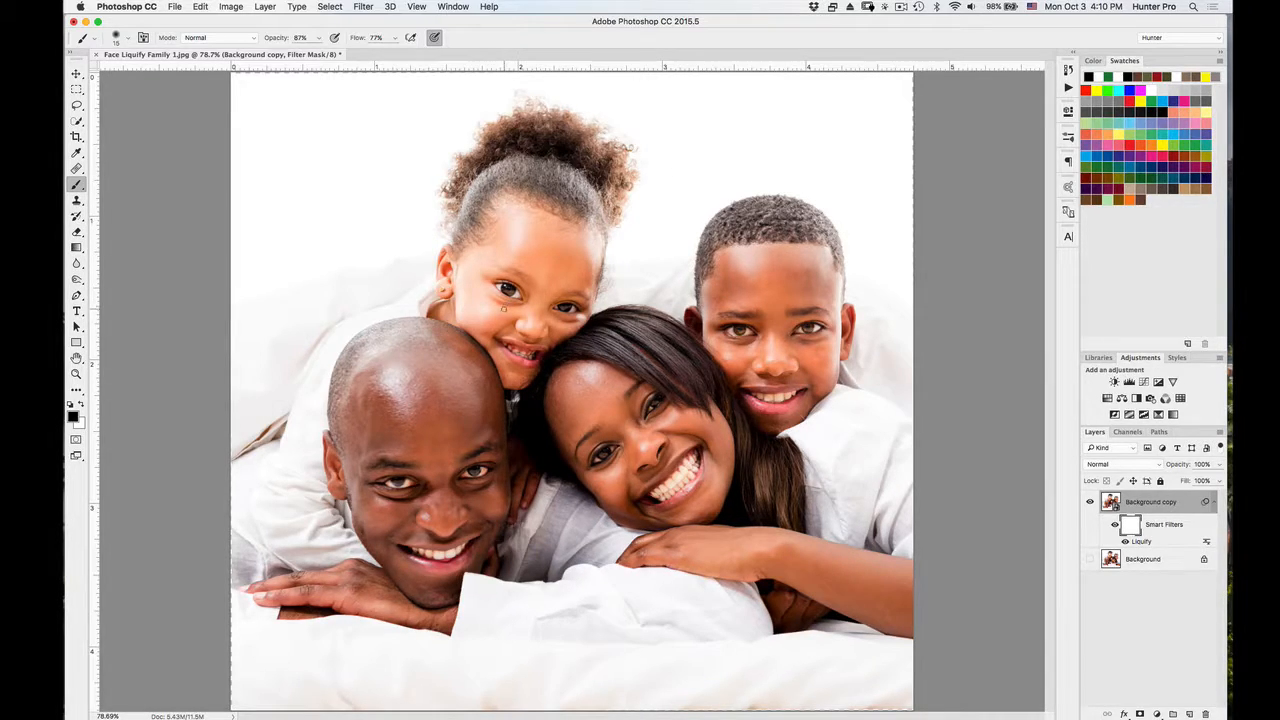
key("super+plus")
key("super+plus")
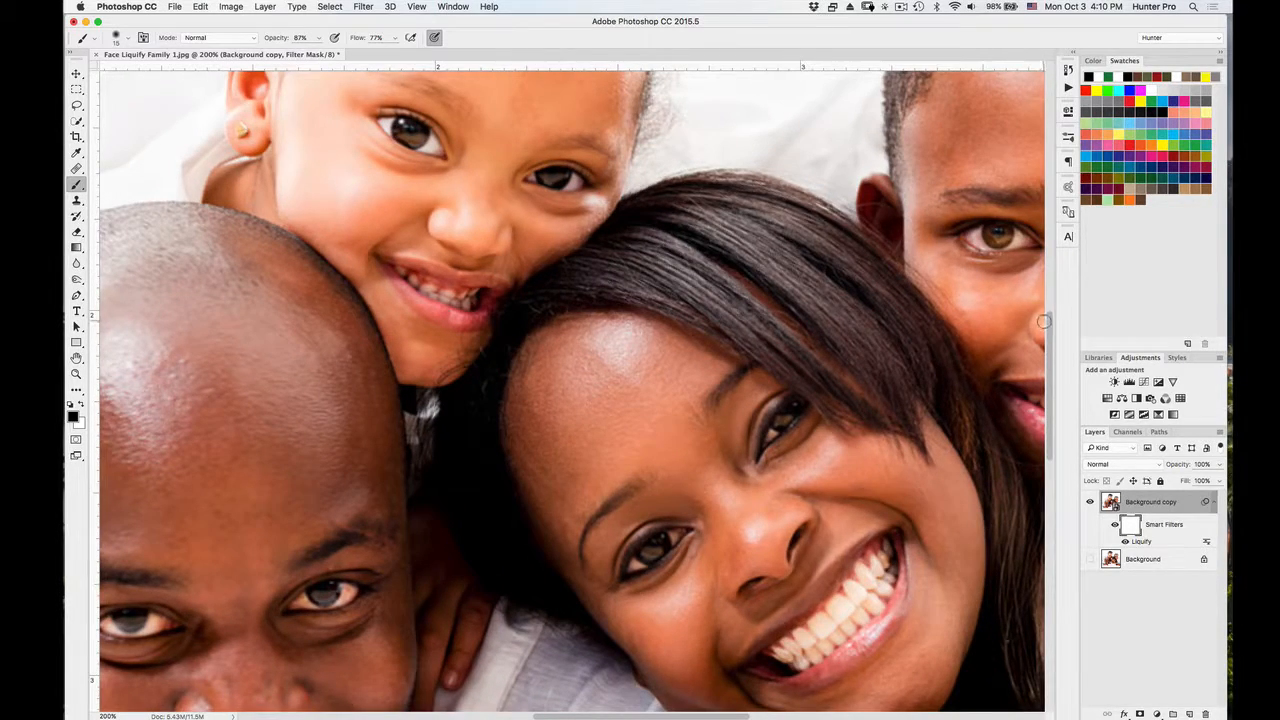
scroll(1049, 315, "up", 3)
scroll(1049, 315, "up", 5)
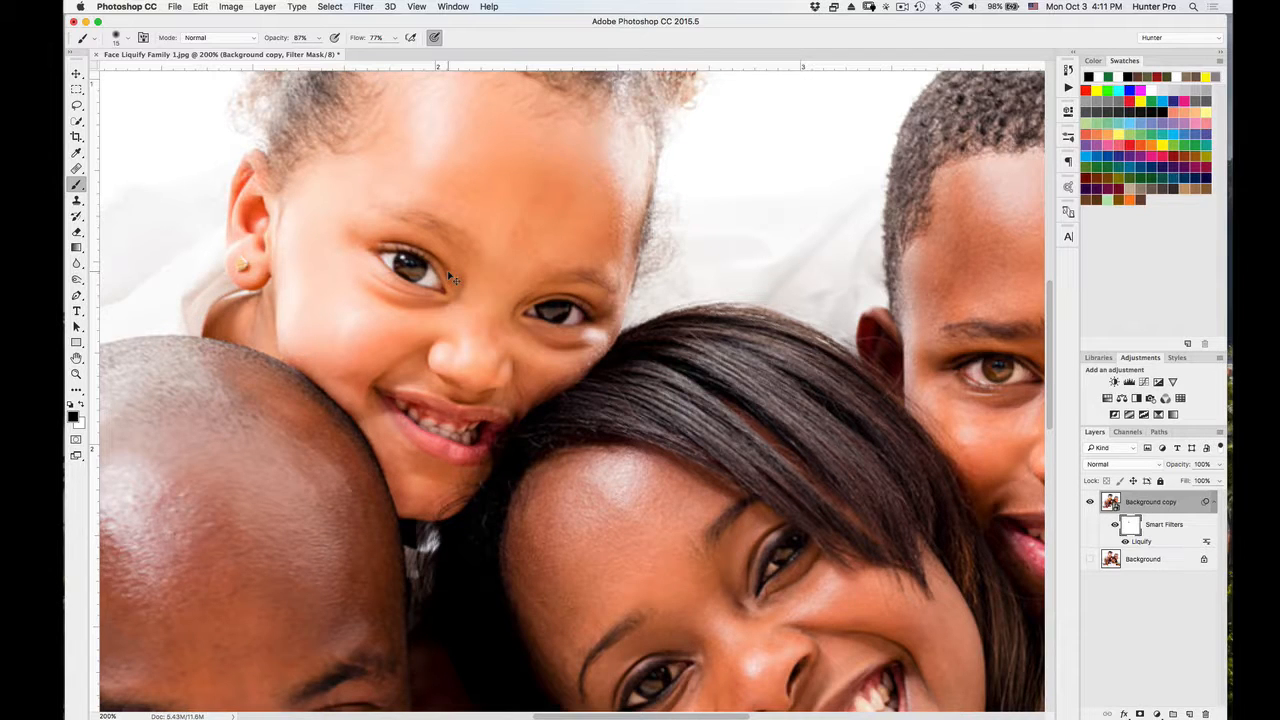
key("super+0")
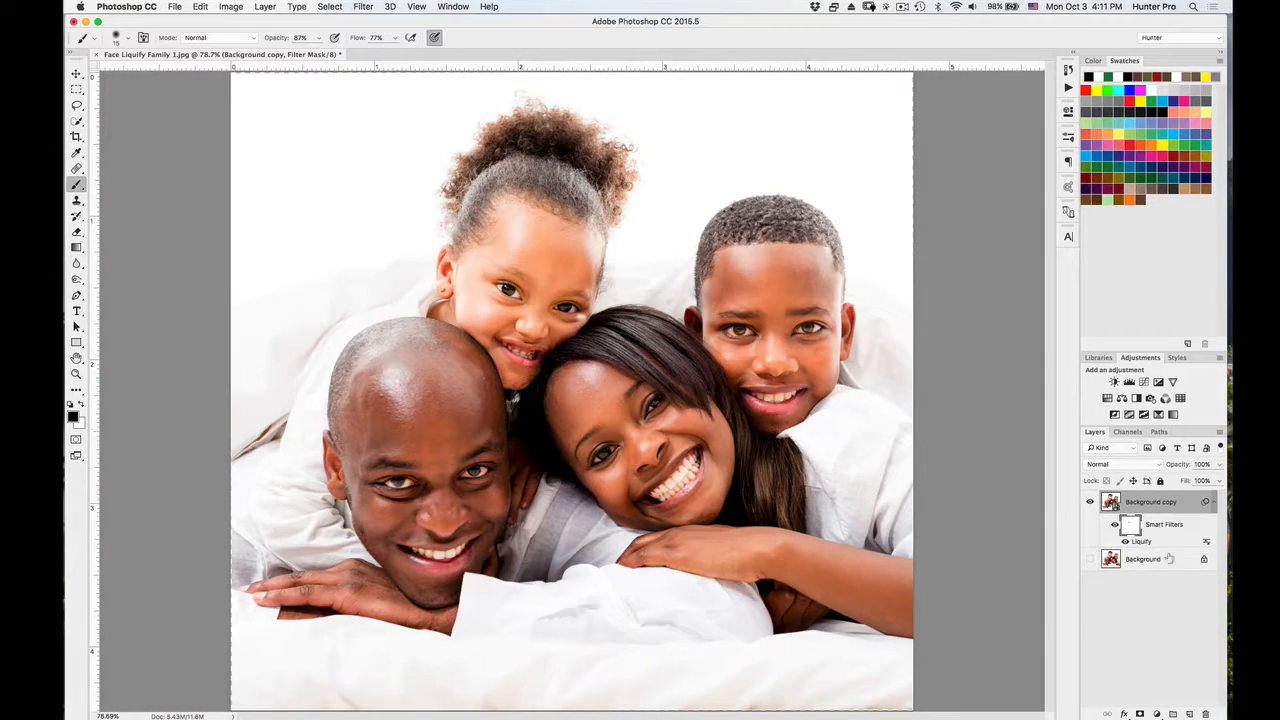
Show the Background layer and toggle the Background copy layer's visibility to compare the original photo with the liquified faces.
left_click(1090, 503)
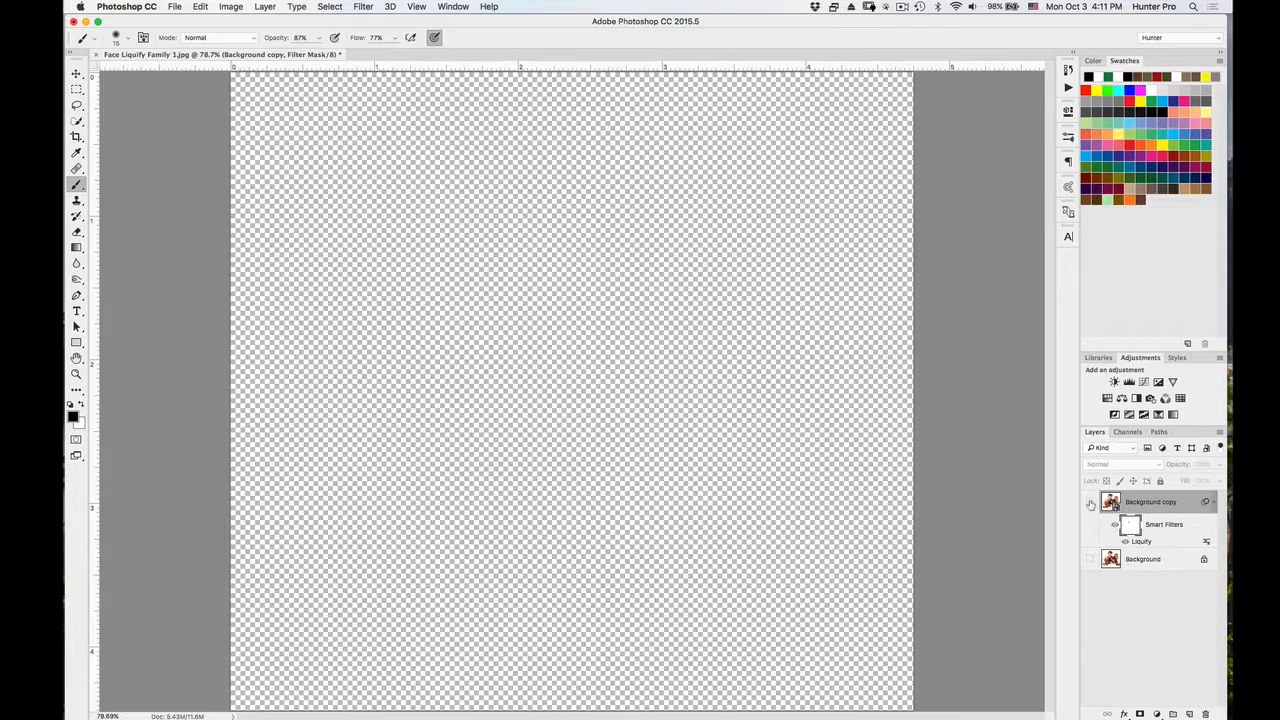
left_click(1090, 503)
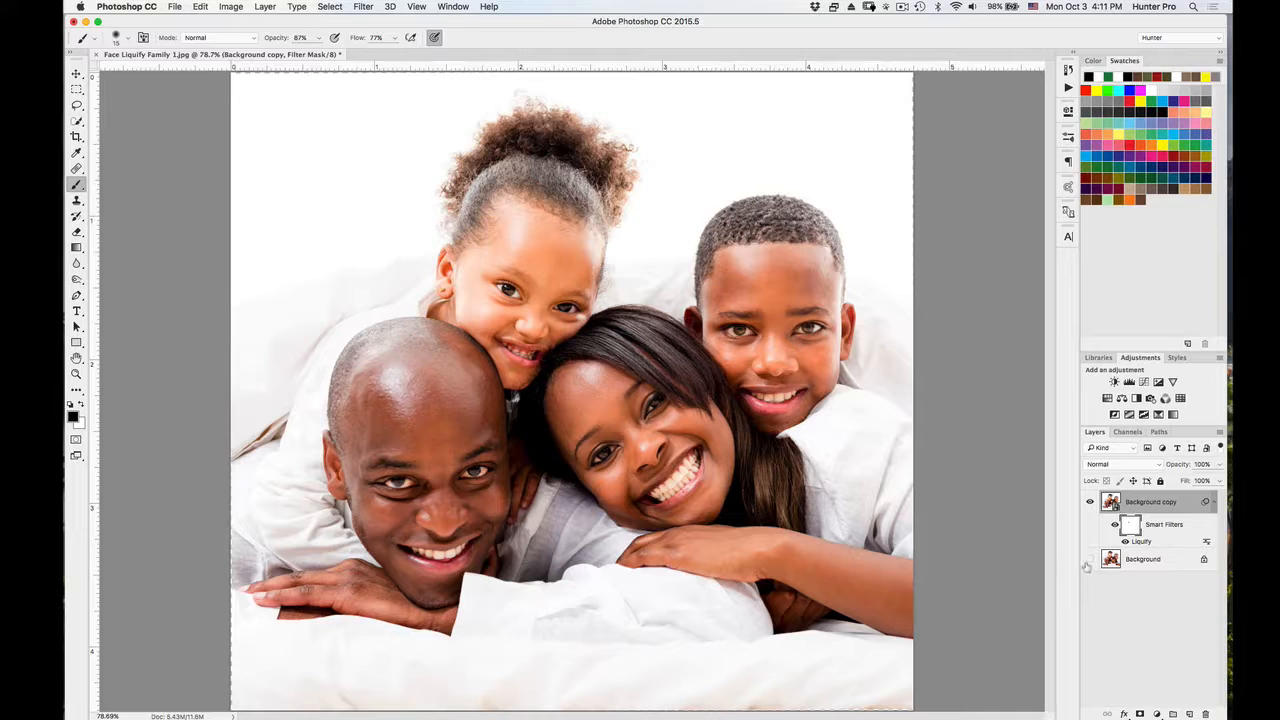
left_click(1090, 559)
left_click(1091, 502)
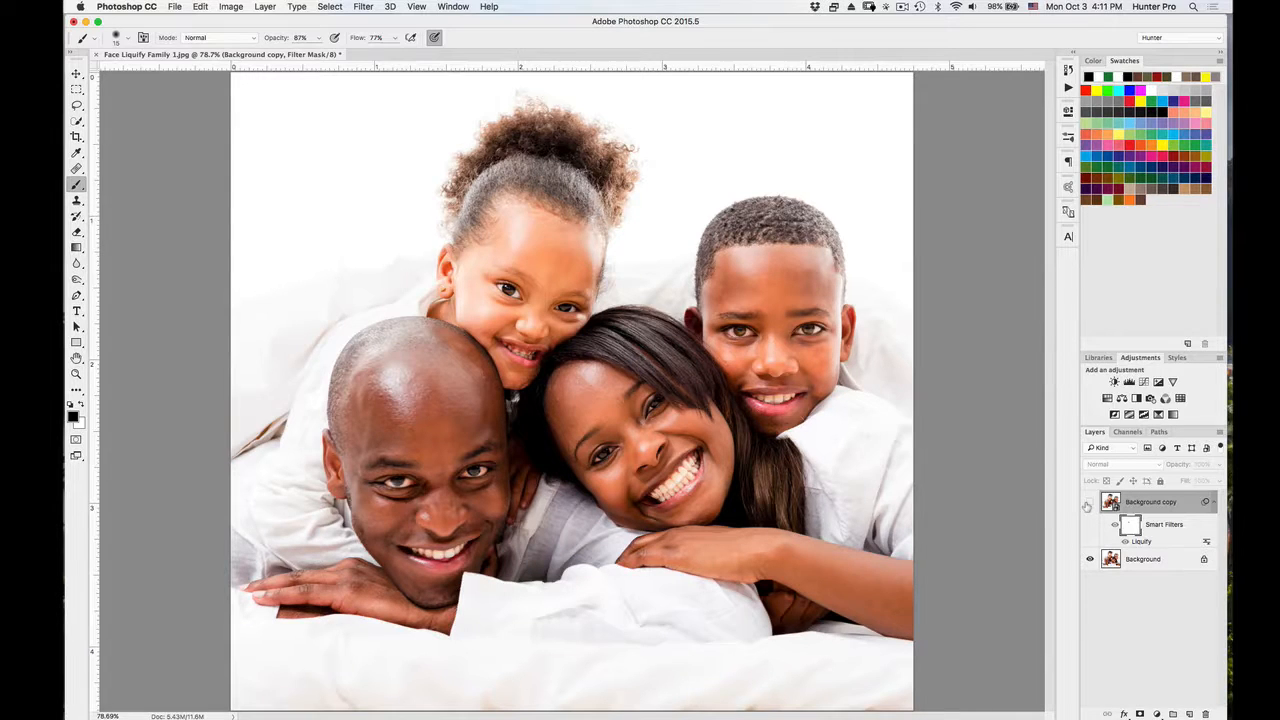
left_click(1089, 503)
left_click(1089, 503)
left_click(1089, 503)
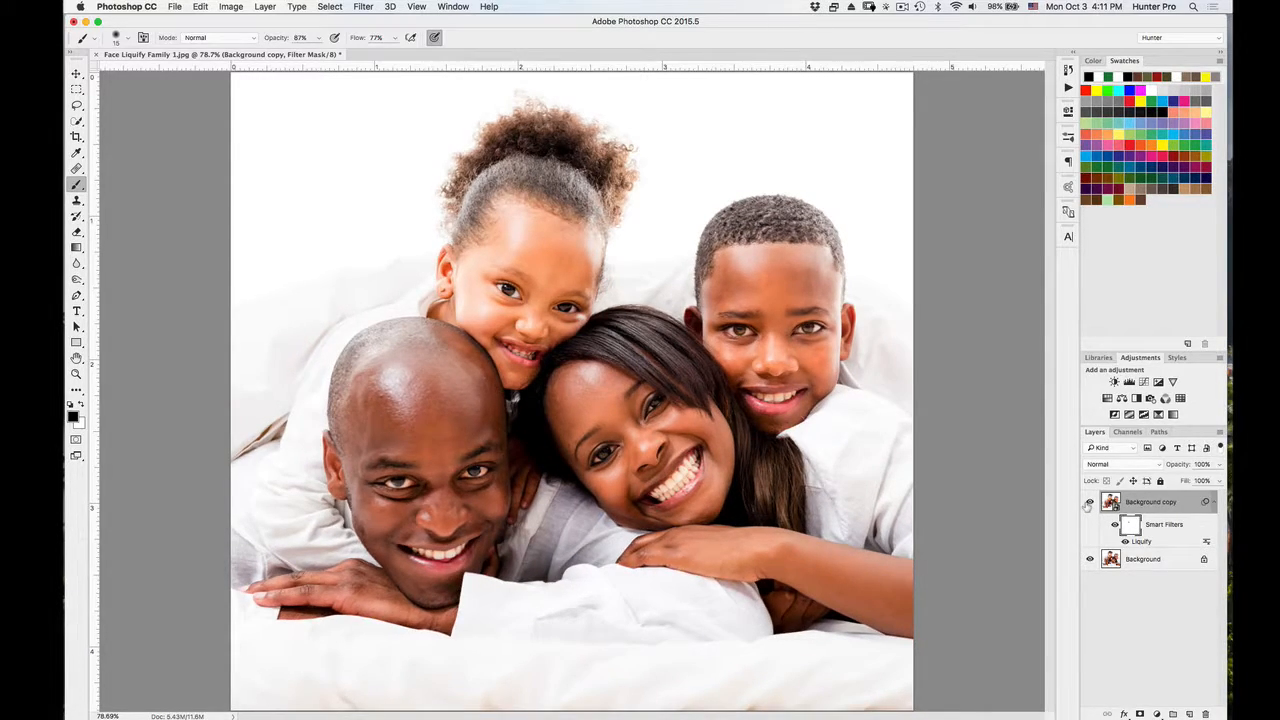
left_click(1089, 503)
left_click(1089, 503)
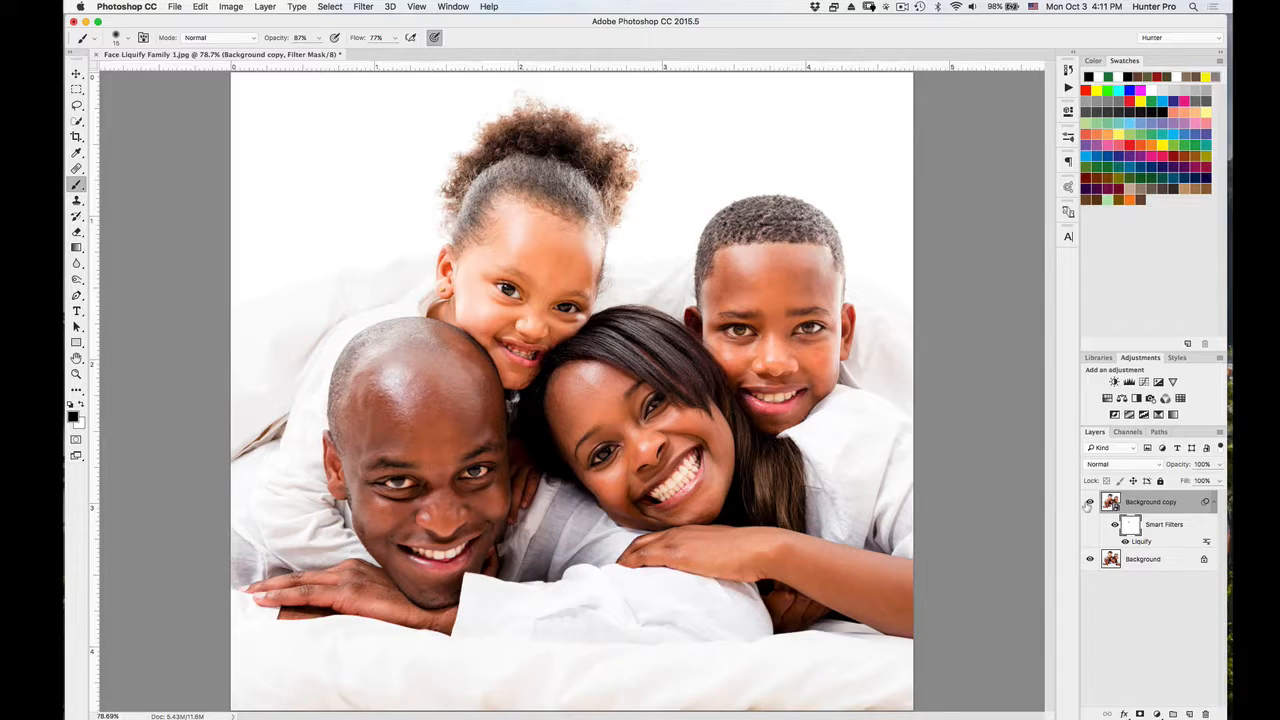